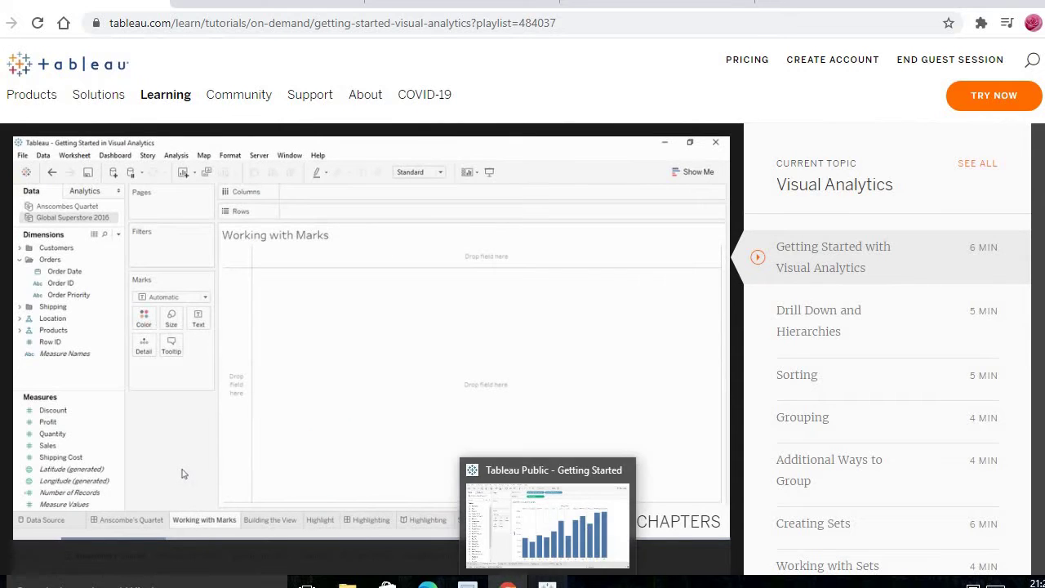
click(547, 583)
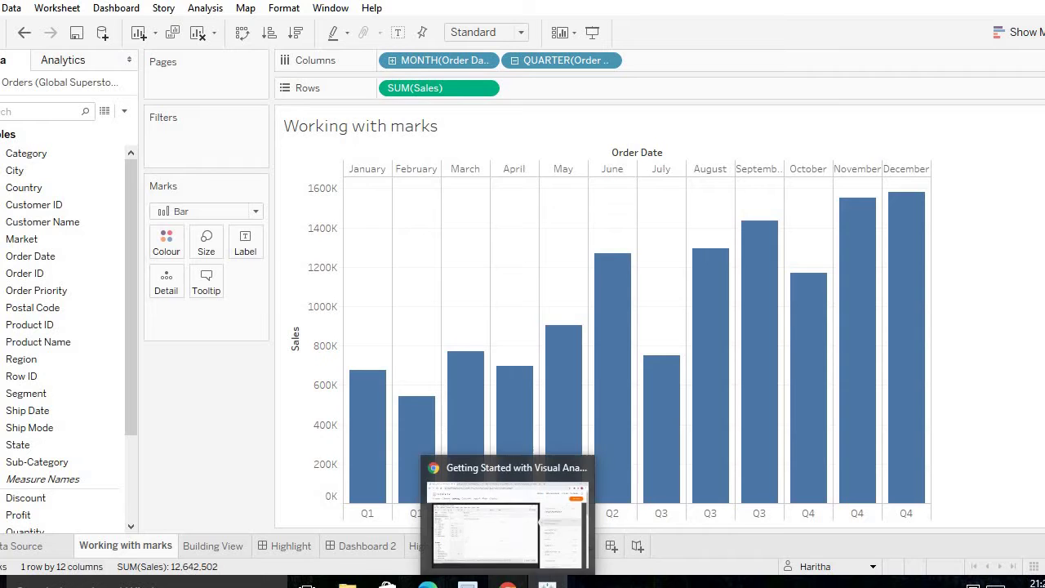
click(508, 582)
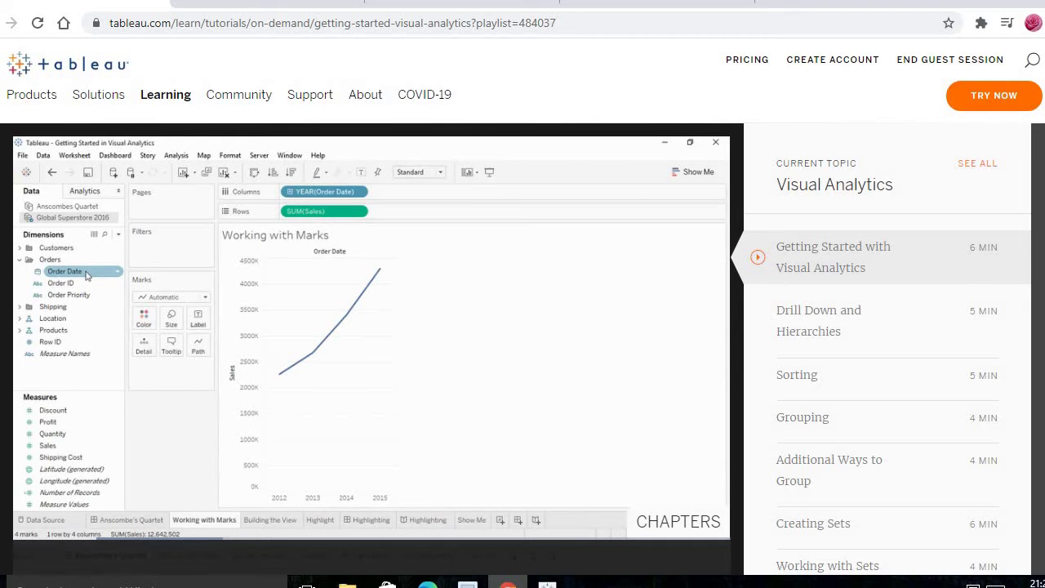
Switch to Tableau Public, add a new worksheet after Sheet 5 and place Sales on Rows.
click(547, 585)
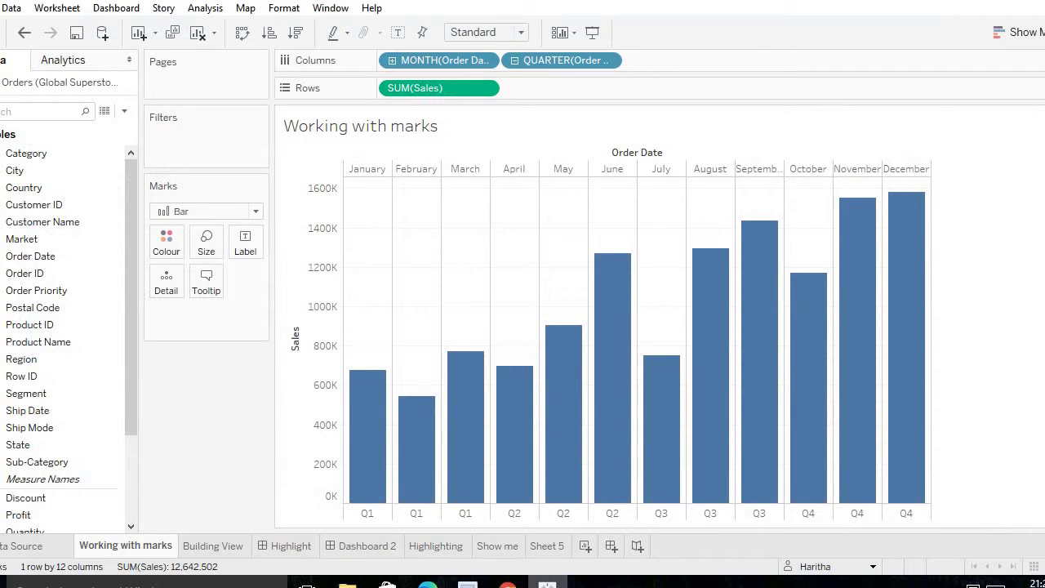
click(543, 549)
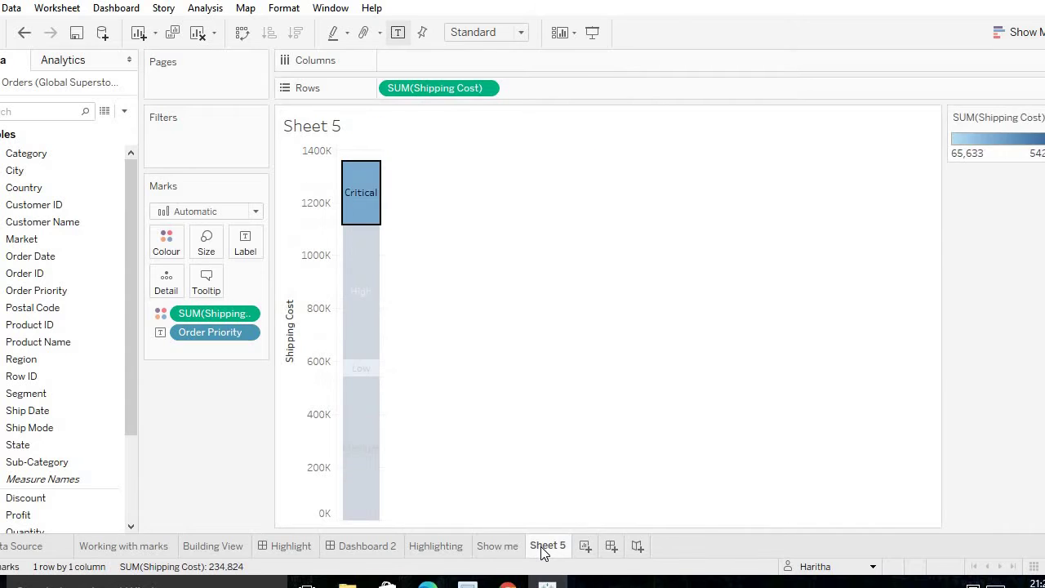
click(586, 545)
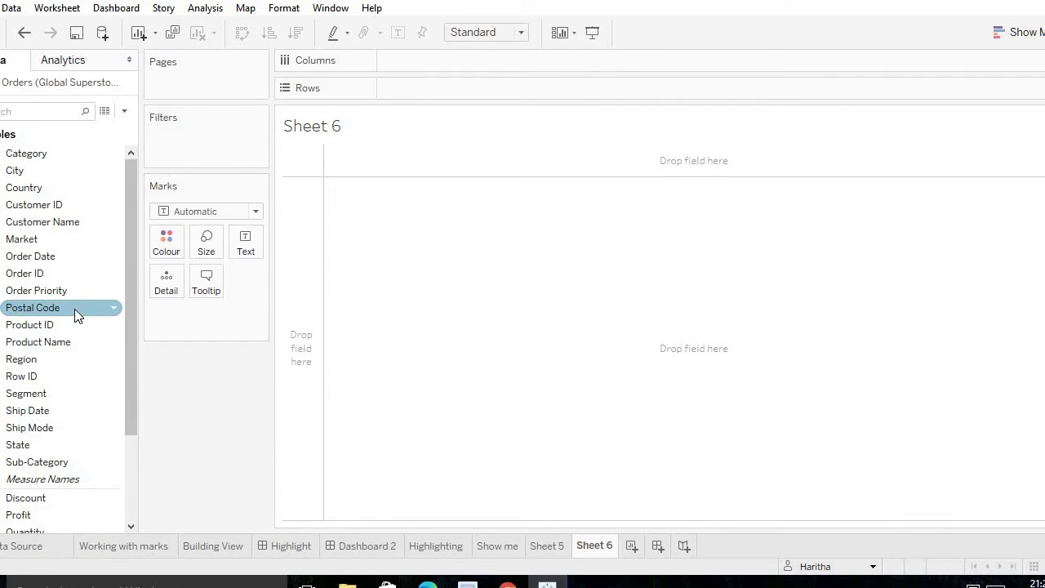
scroll(82, 449, down, 3)
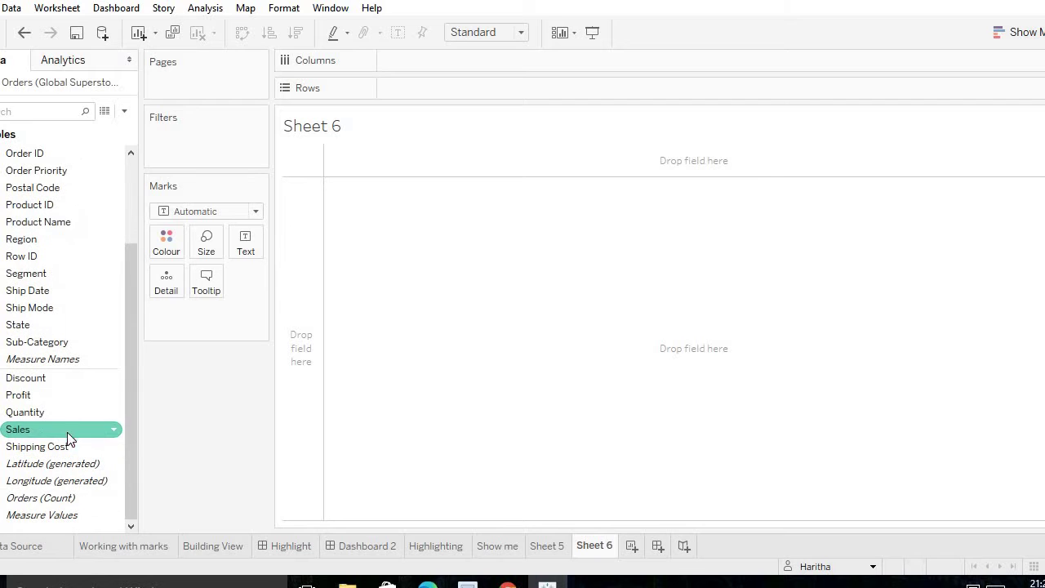
drag(67, 431, 439, 85)
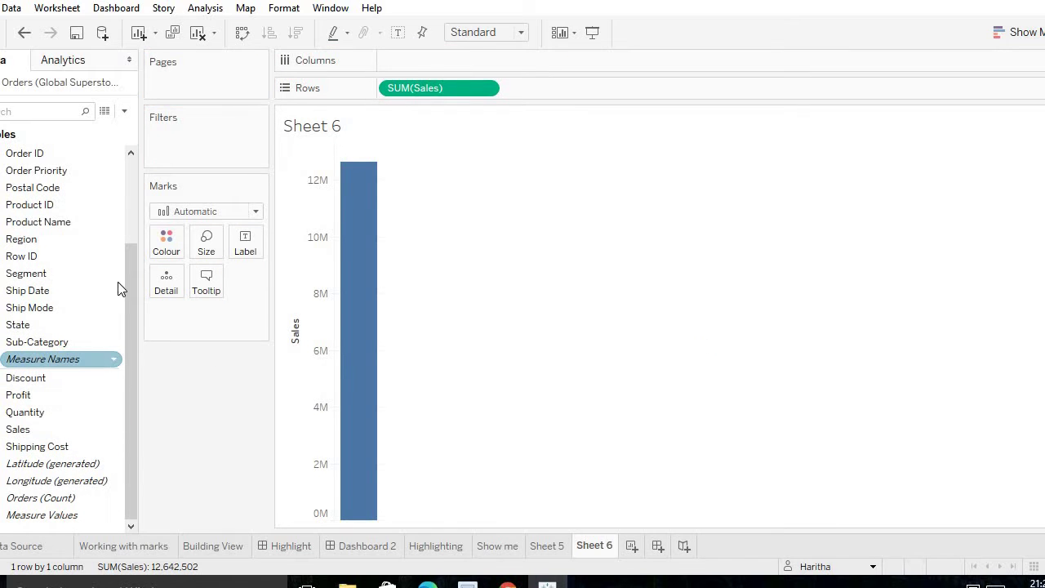
Place Order Date on Columns of the new worksheet to plot Sales by year.
click(507, 584)
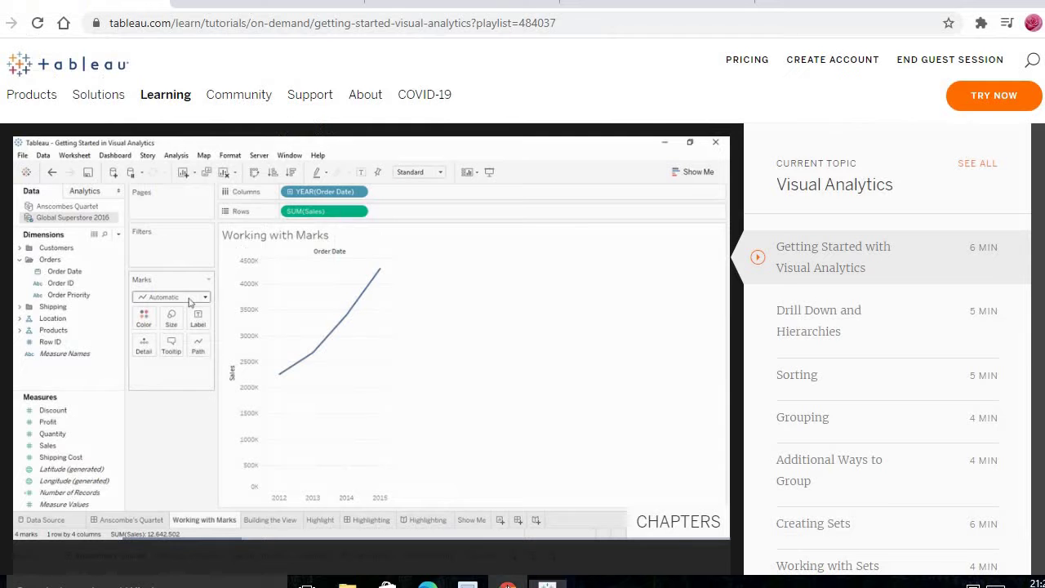
click(547, 584)
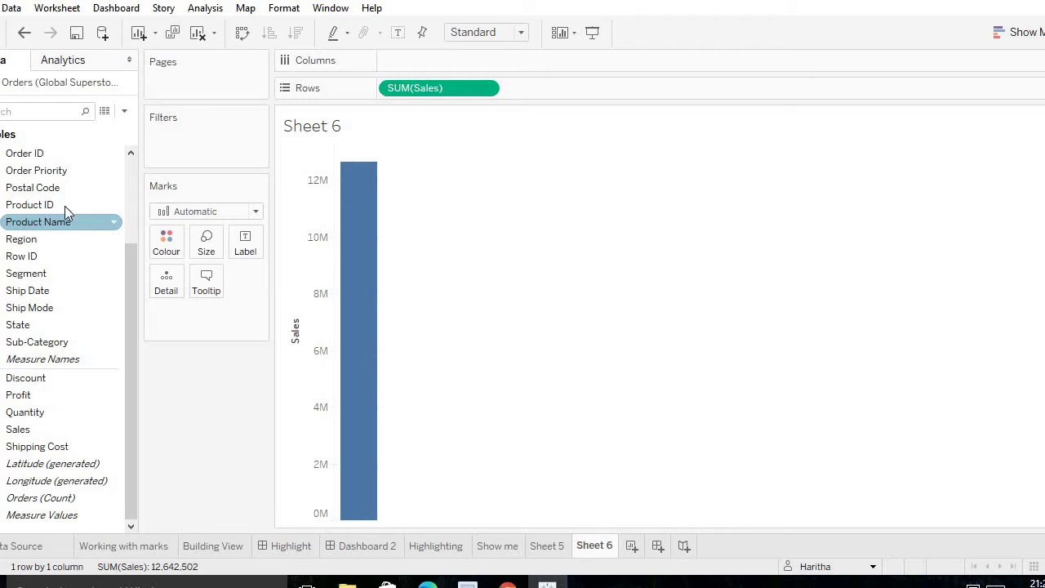
scroll(63, 202, up, 1)
drag(62, 188, 474, 65)
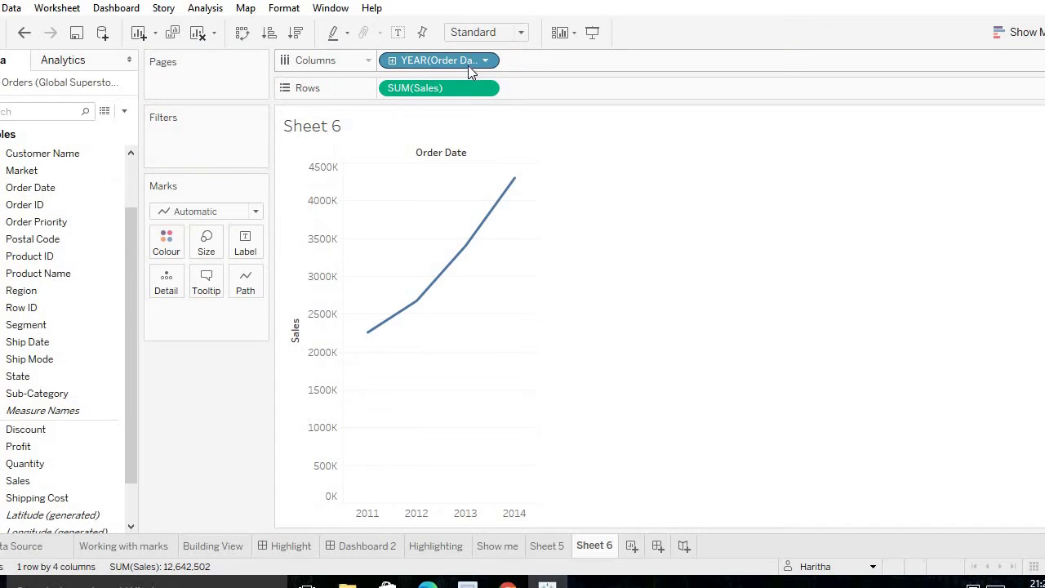
Expand the year of Order Date into quarters on Columns and remove the quarter level again.
click(392, 62)
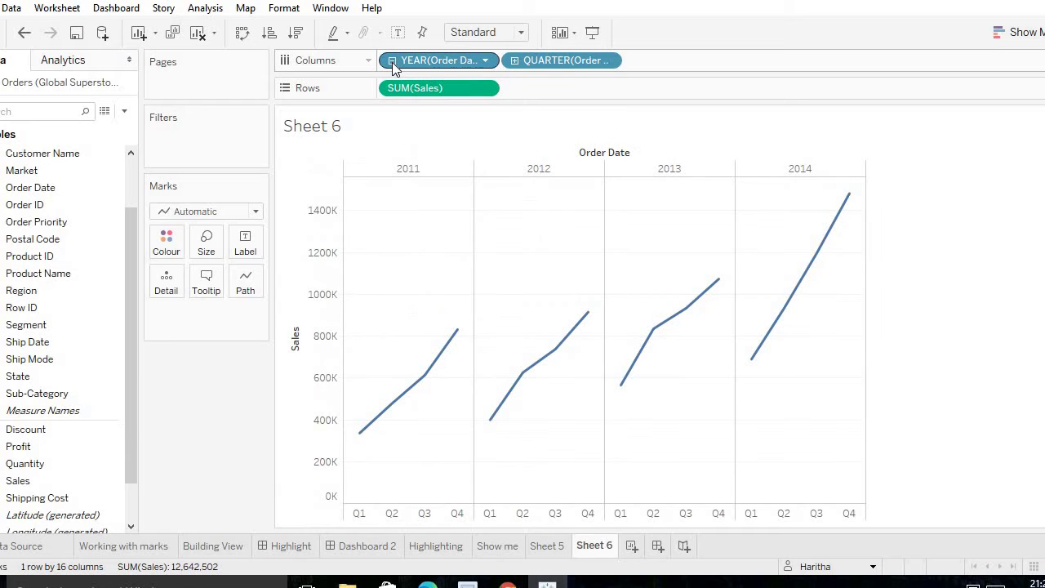
drag(552, 60, 61, 162)
Try the Bar and Line mark types on the yearly sales chart and set the mark type back to Automatic.
click(507, 584)
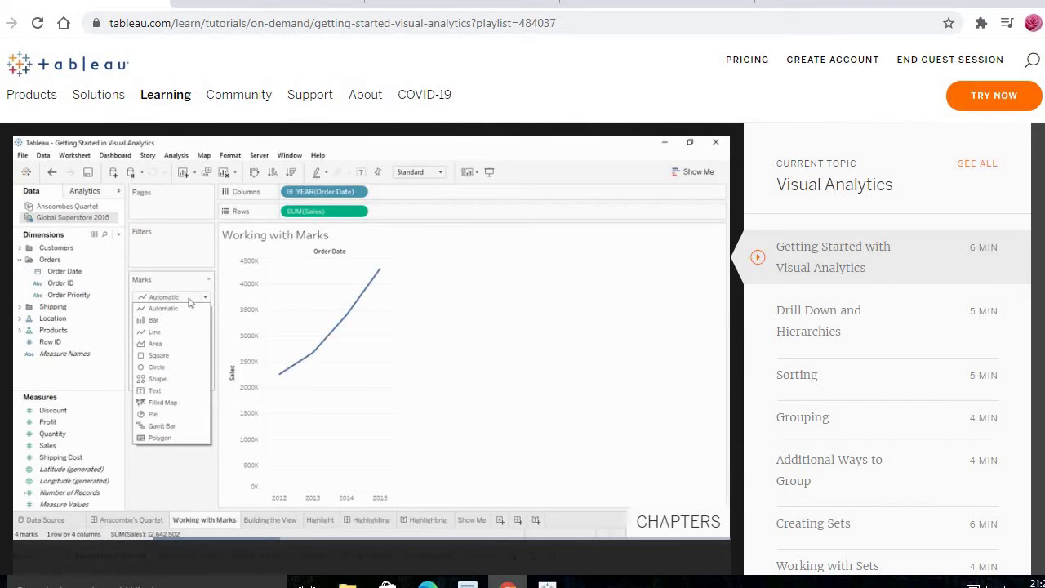
click(507, 584)
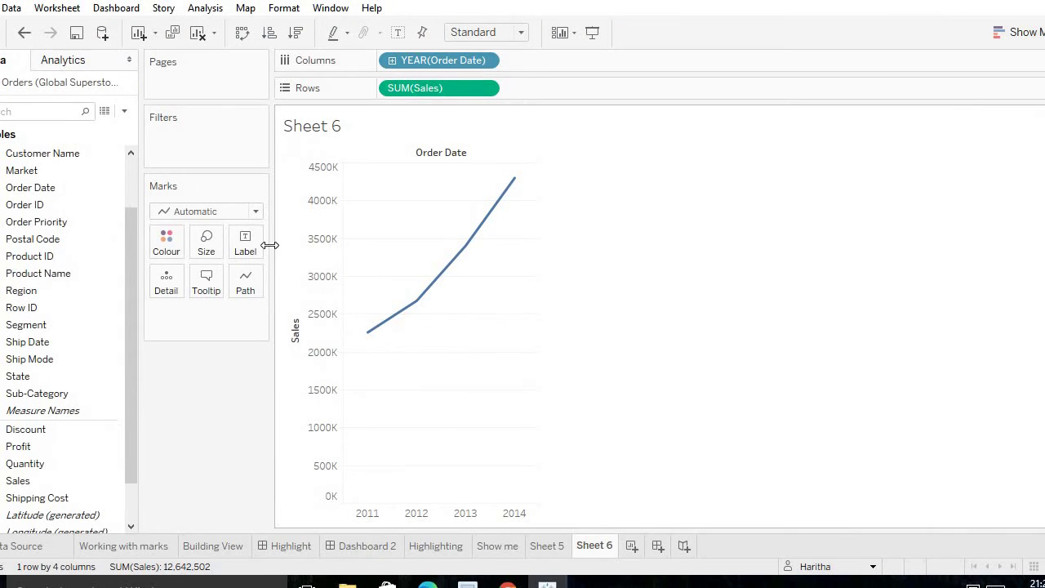
click(255, 211)
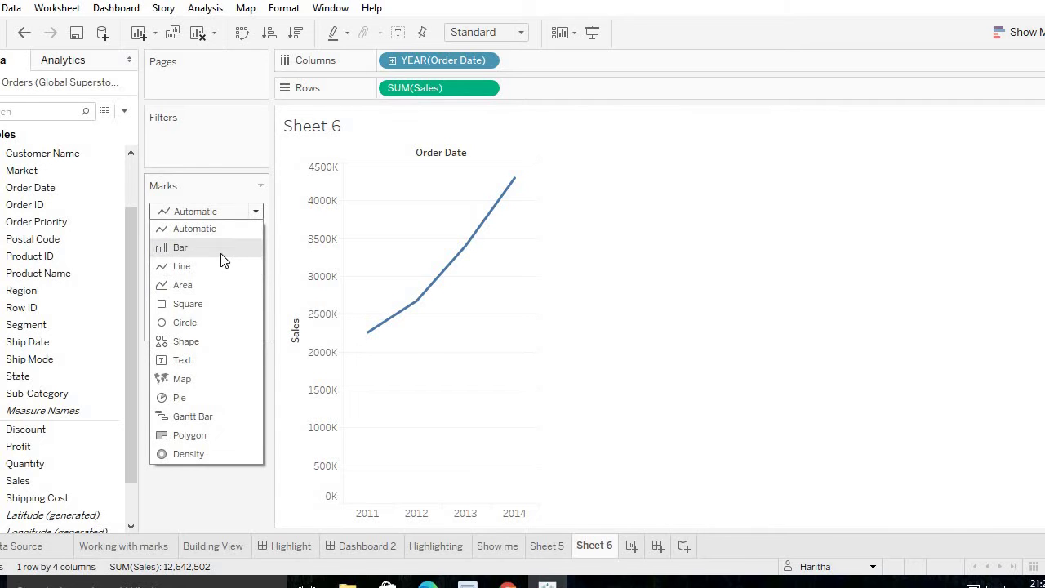
click(221, 249)
click(255, 211)
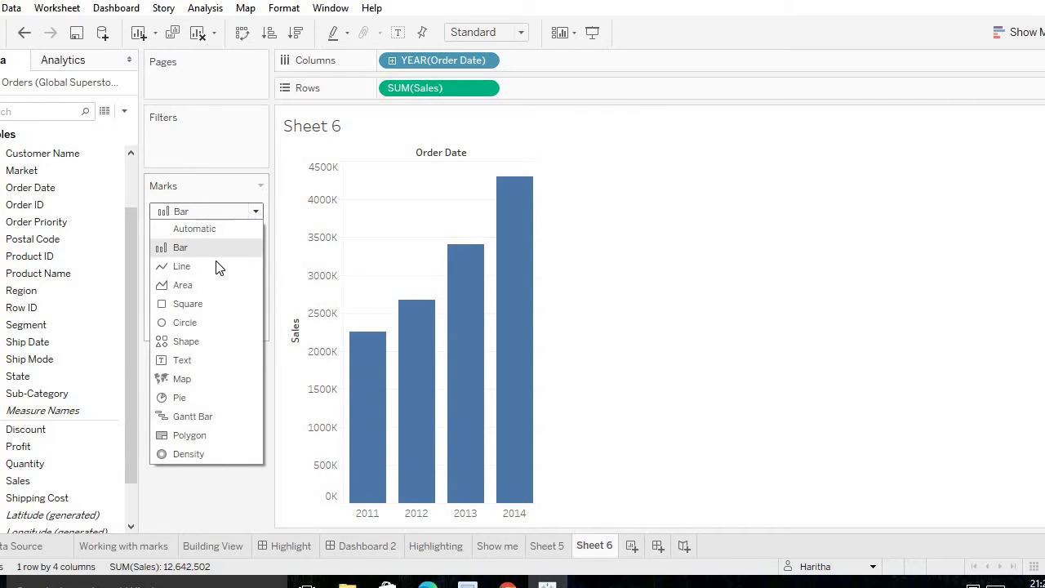
click(216, 266)
click(256, 211)
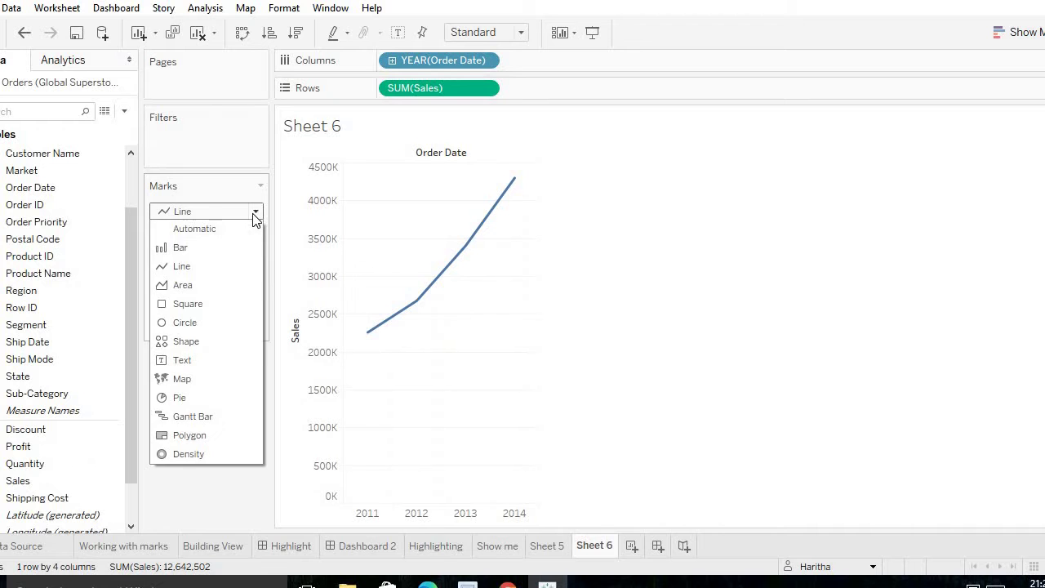
click(232, 230)
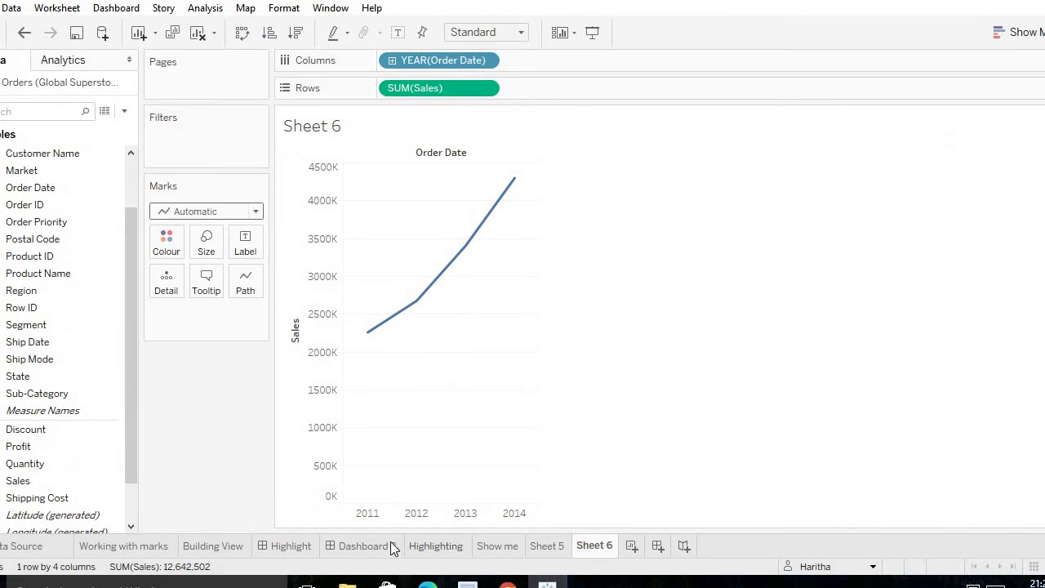
Open the Building View worksheet and remove Order Priority, Market and Country from the scatter plot's marks.
click(219, 548)
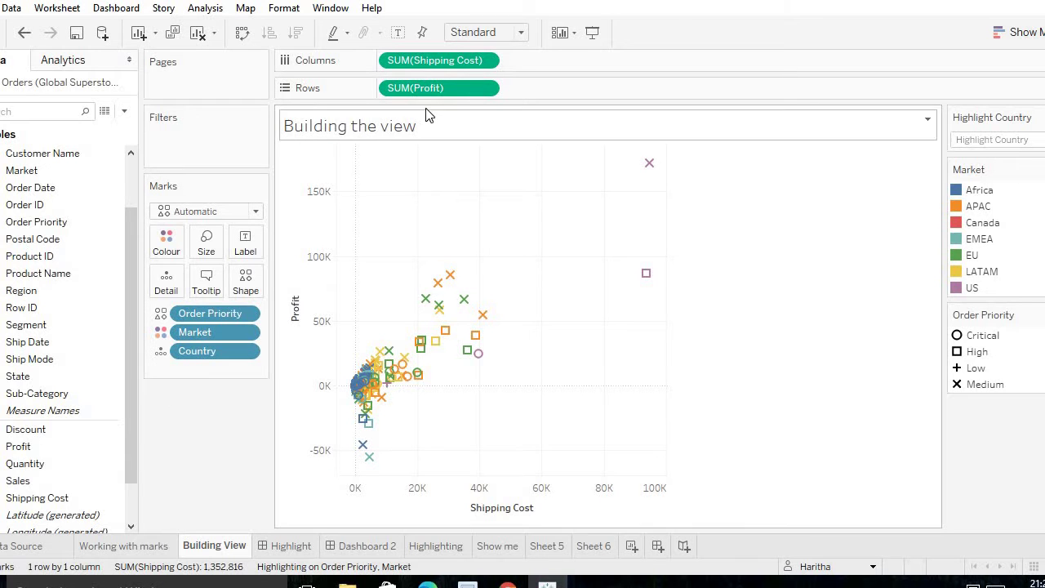
drag(223, 313, 66, 228)
drag(203, 312, 33, 269)
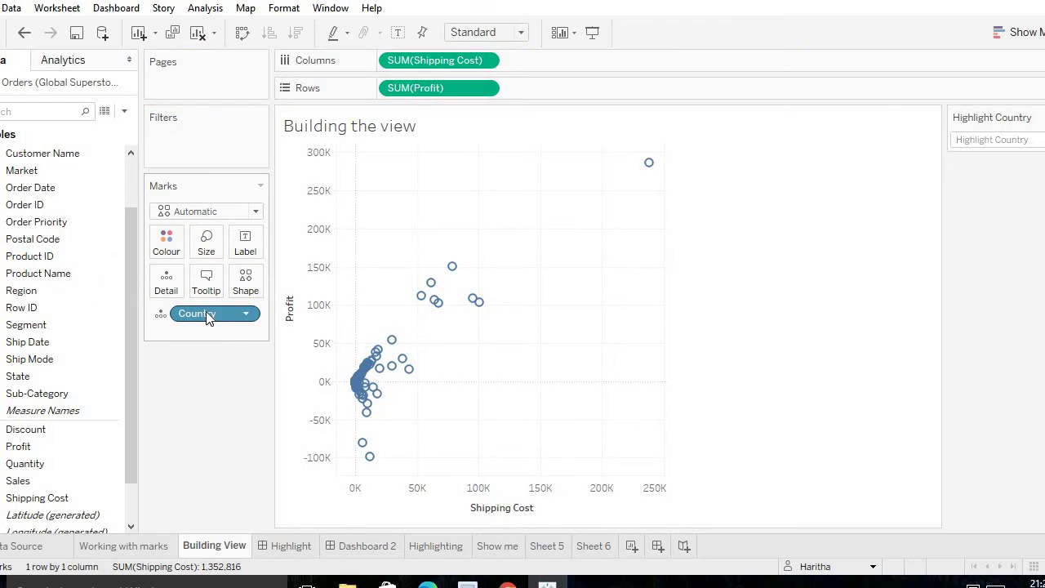
drag(210, 312, 99, 254)
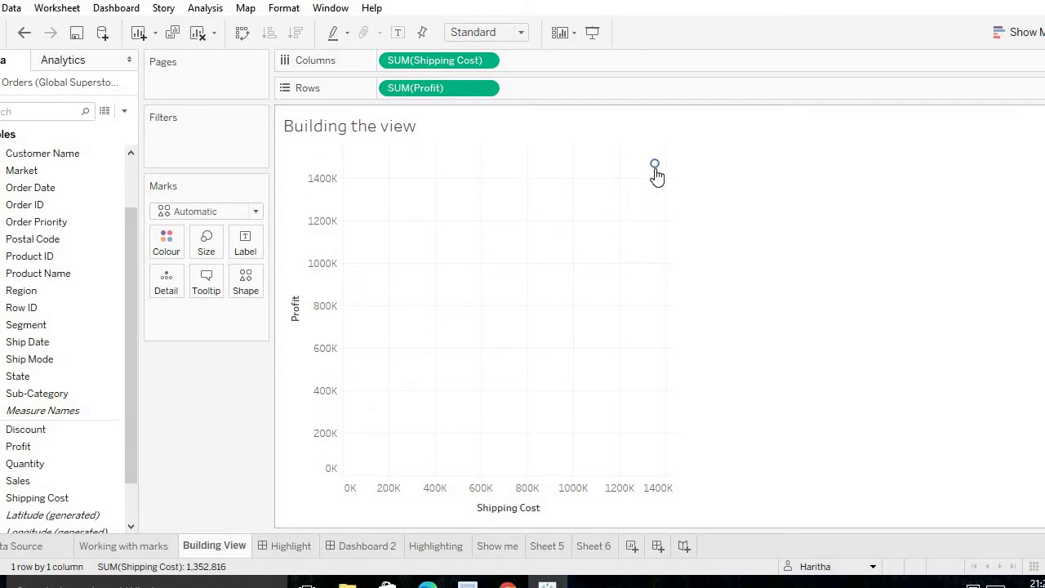
Turn off Aggregate Measures for the Profit and Shipping Cost plot and turn it back on.
mouse_move(665, 173)
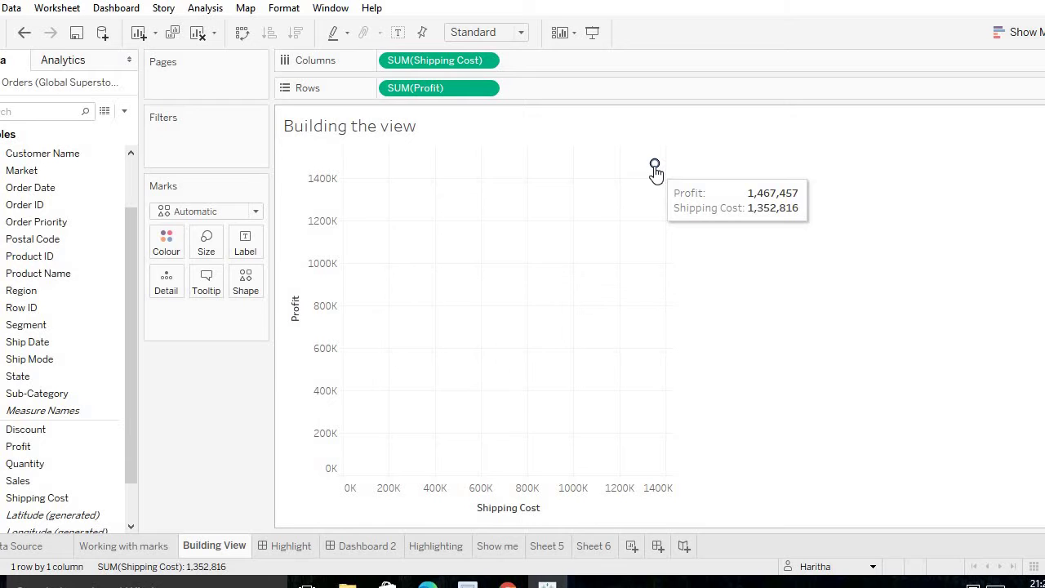
click(204, 10)
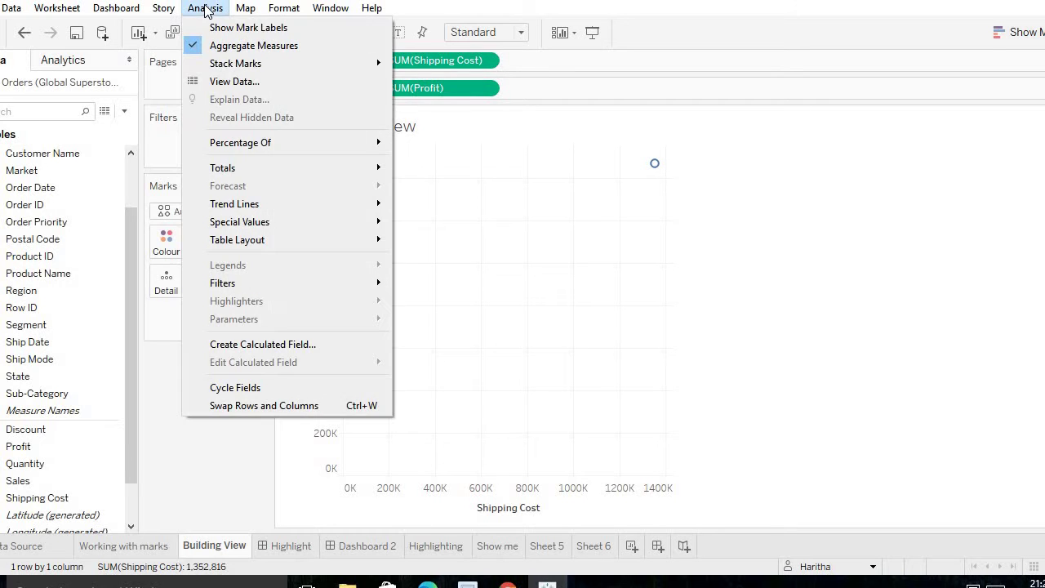
click(206, 44)
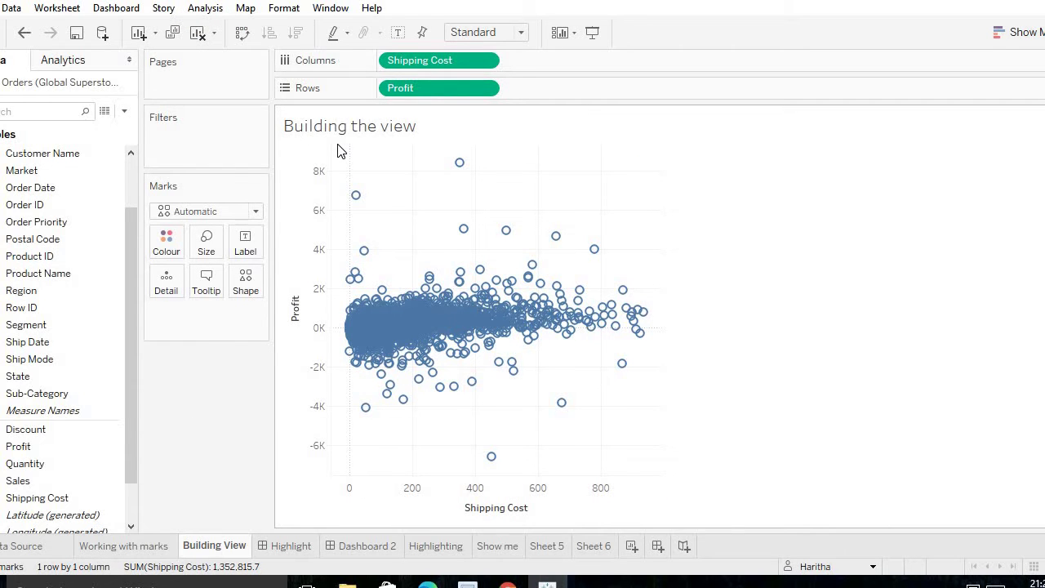
click(217, 11)
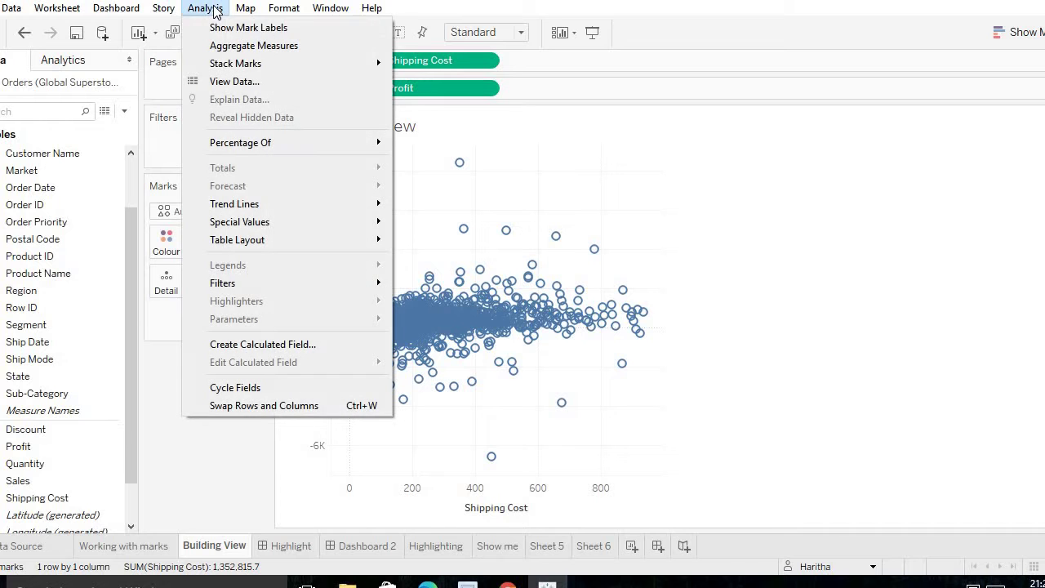
click(220, 45)
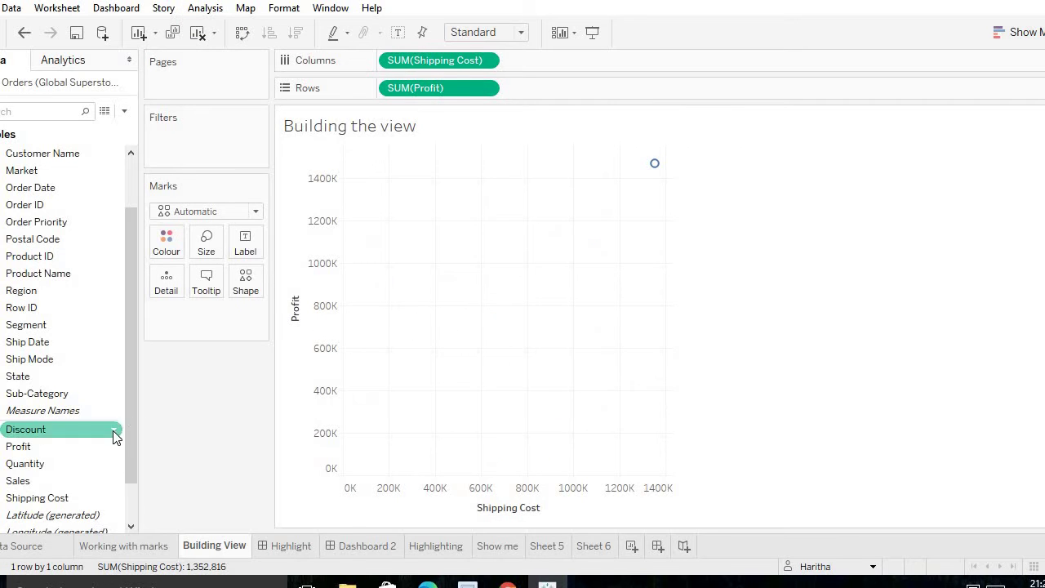
Look through the dimensions and measures of the Orders data and the available analytics options.
click(508, 581)
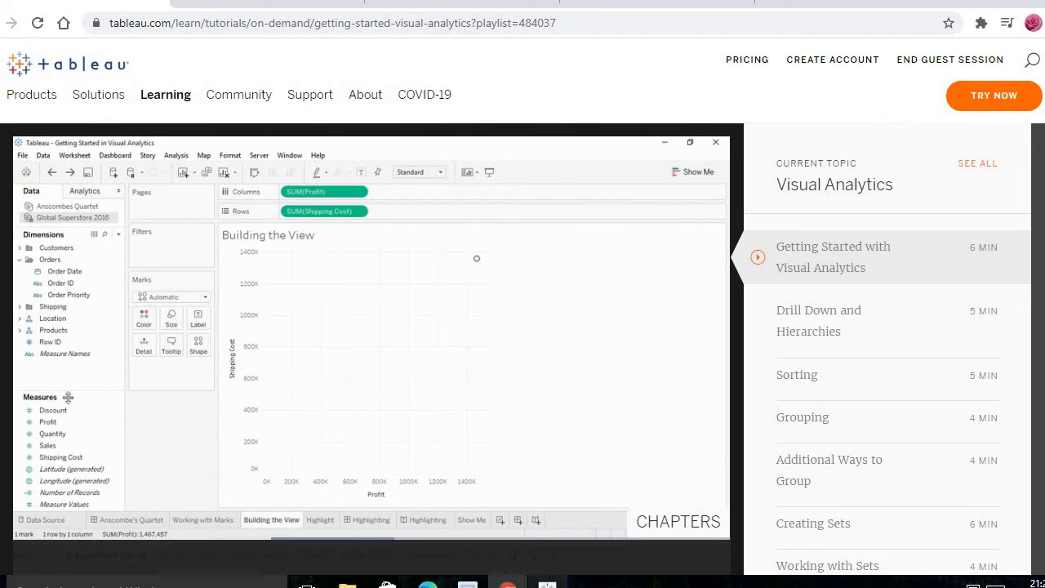
click(547, 581)
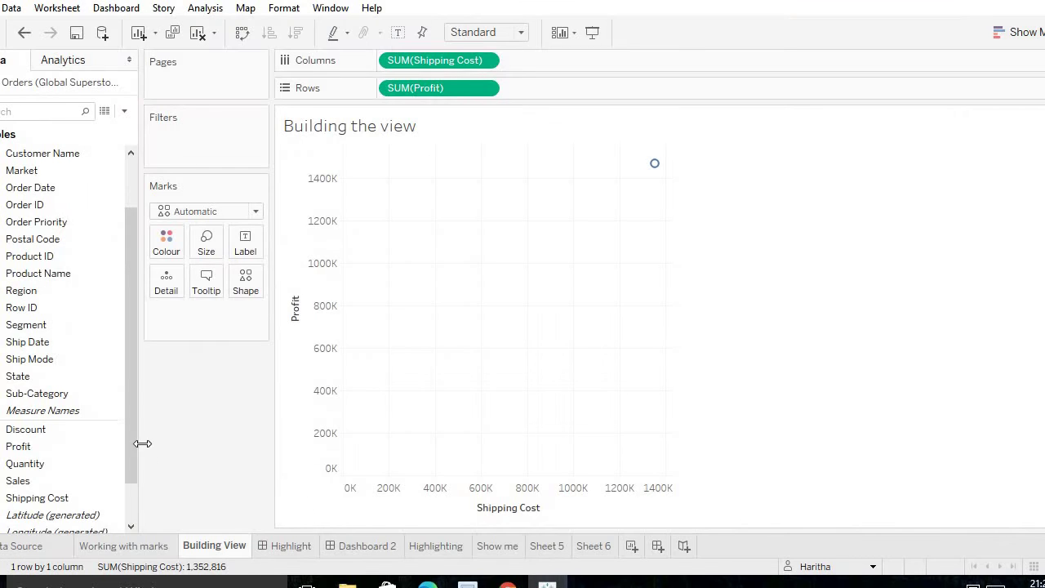
drag(132, 432, 130, 504)
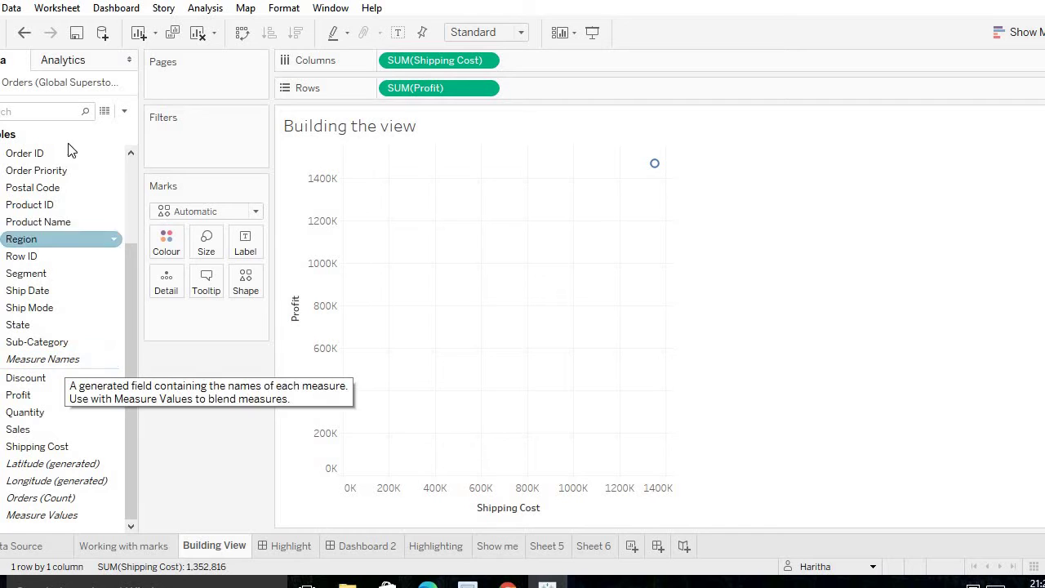
click(60, 64)
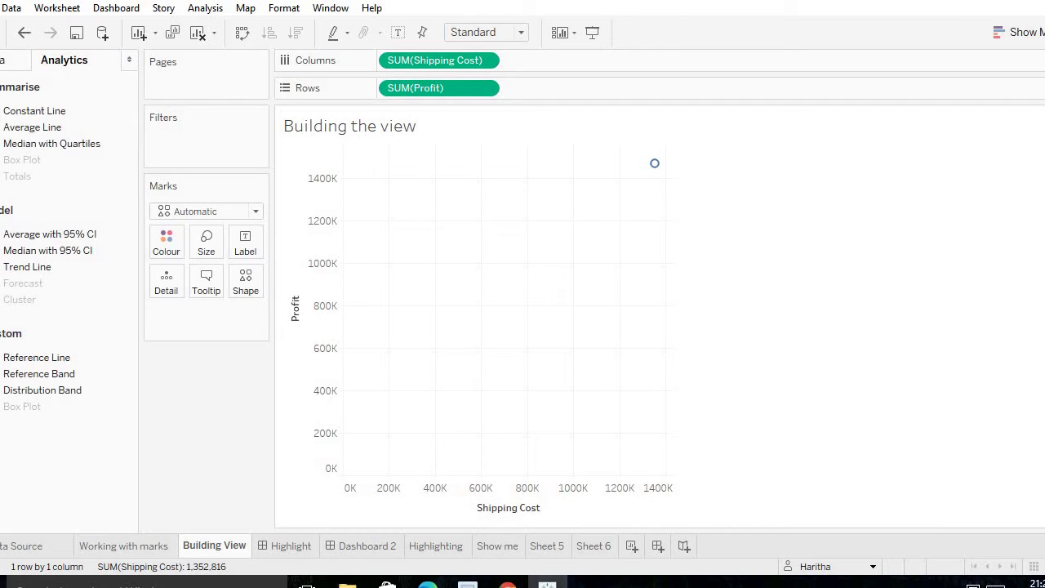
click(2, 60)
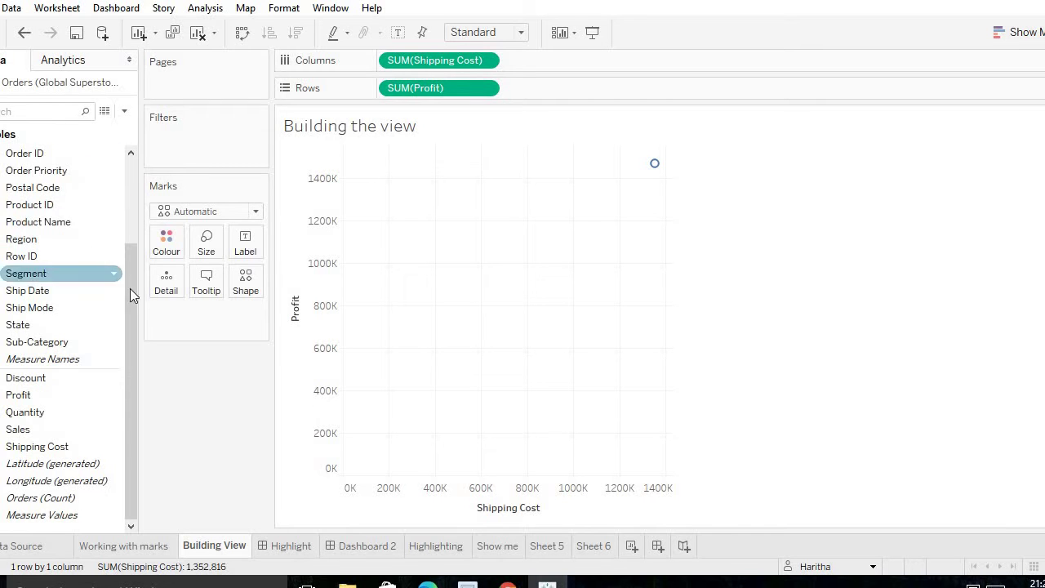
drag(132, 290, 129, 181)
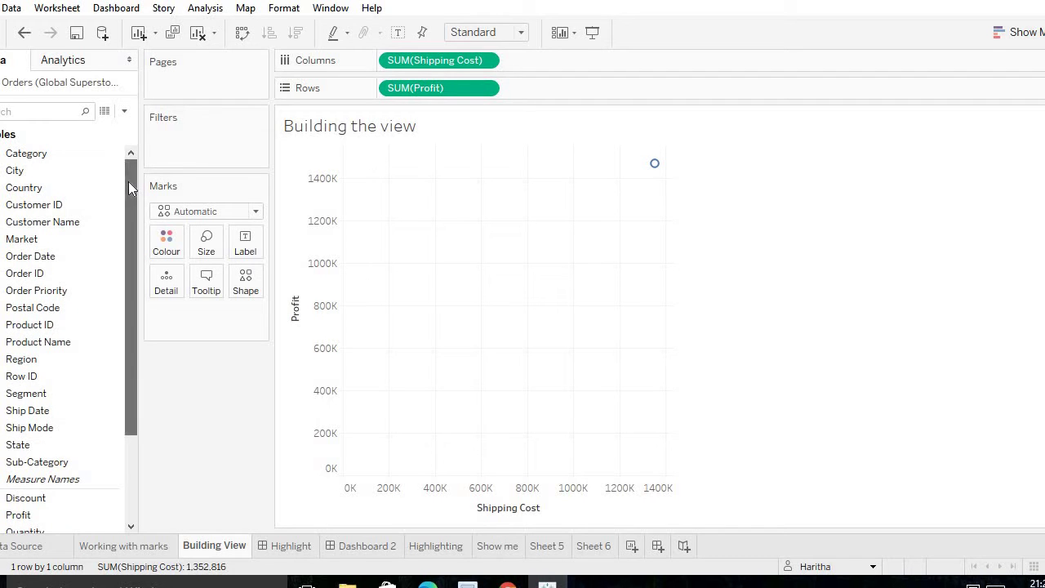
click(115, 187)
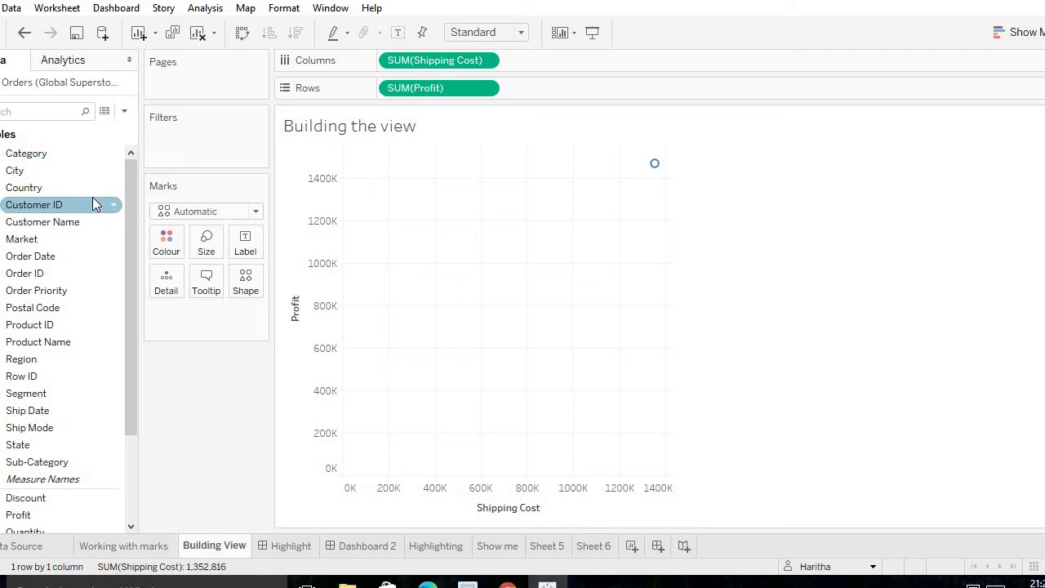
Colour the scatter plot marks by Category and size them by Market.
drag(50, 155, 167, 245)
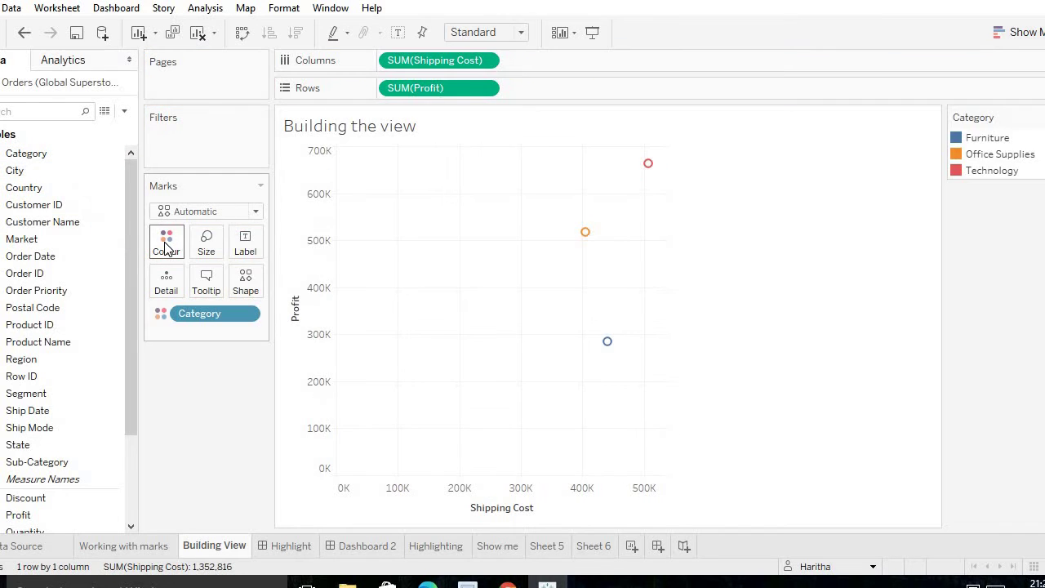
mouse_move(586, 234)
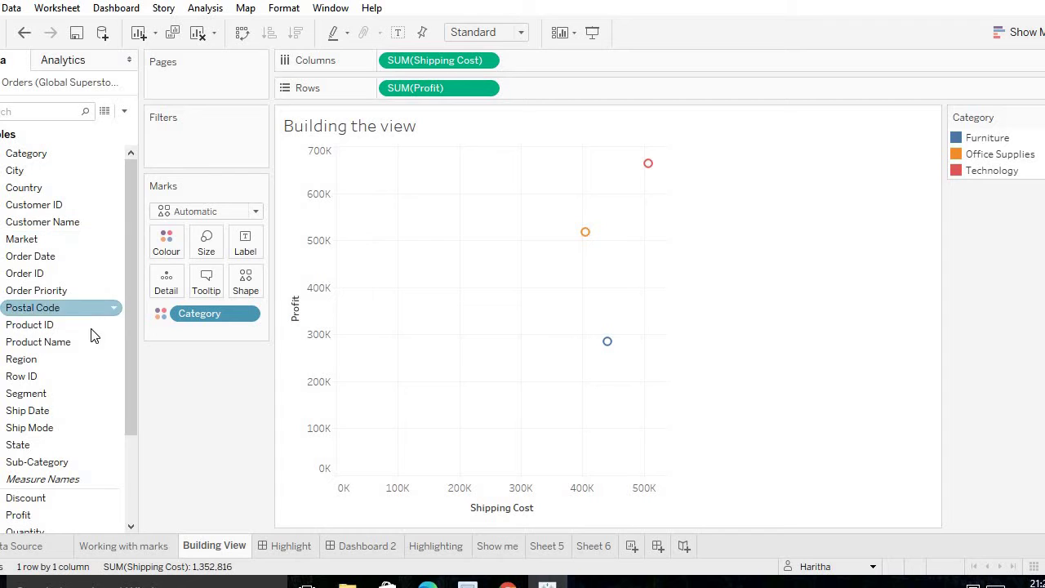
drag(126, 351, 138, 295)
drag(32, 238, 205, 240)
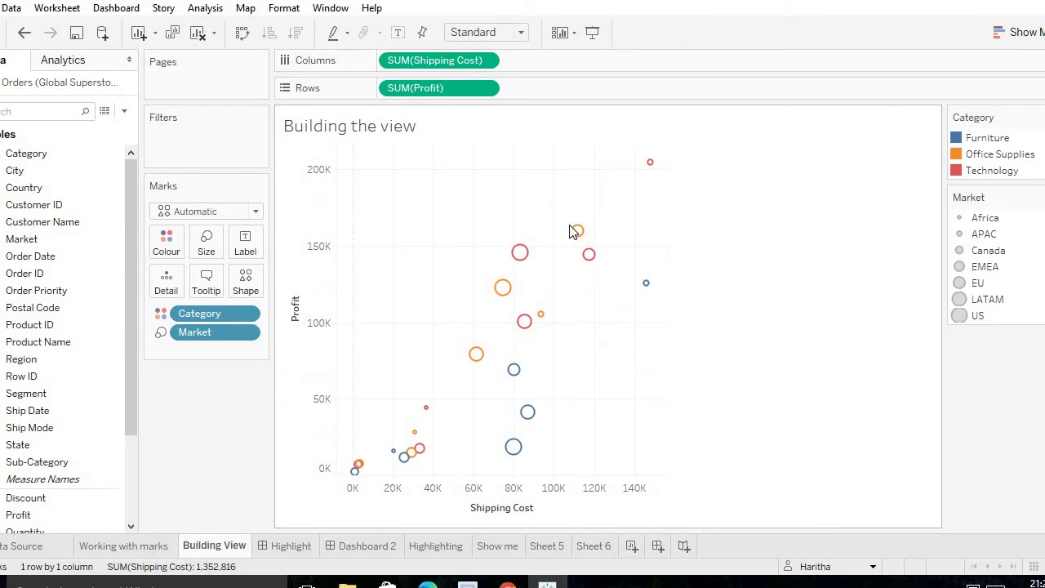
Show Market by mark shape instead of size and colour the scatter plot marks by Order Priority.
mouse_move(645, 288)
drag(216, 331, 247, 278)
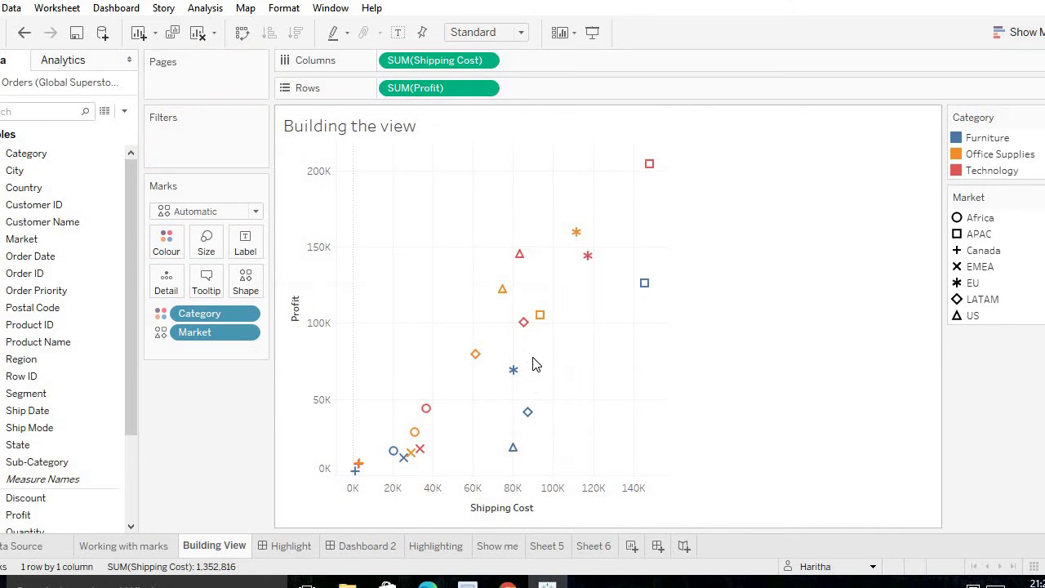
mouse_move(537, 316)
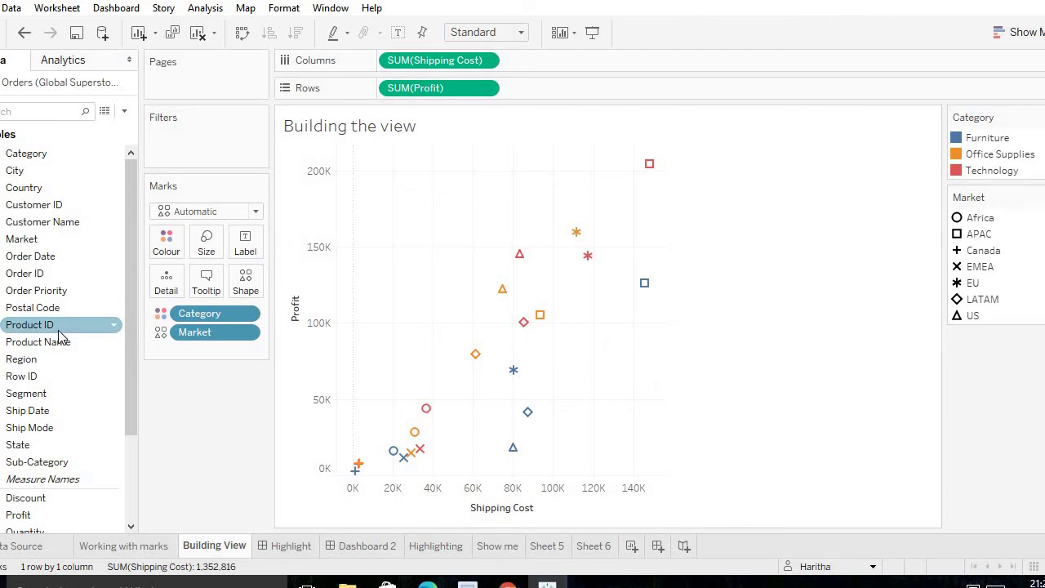
drag(47, 292, 169, 244)
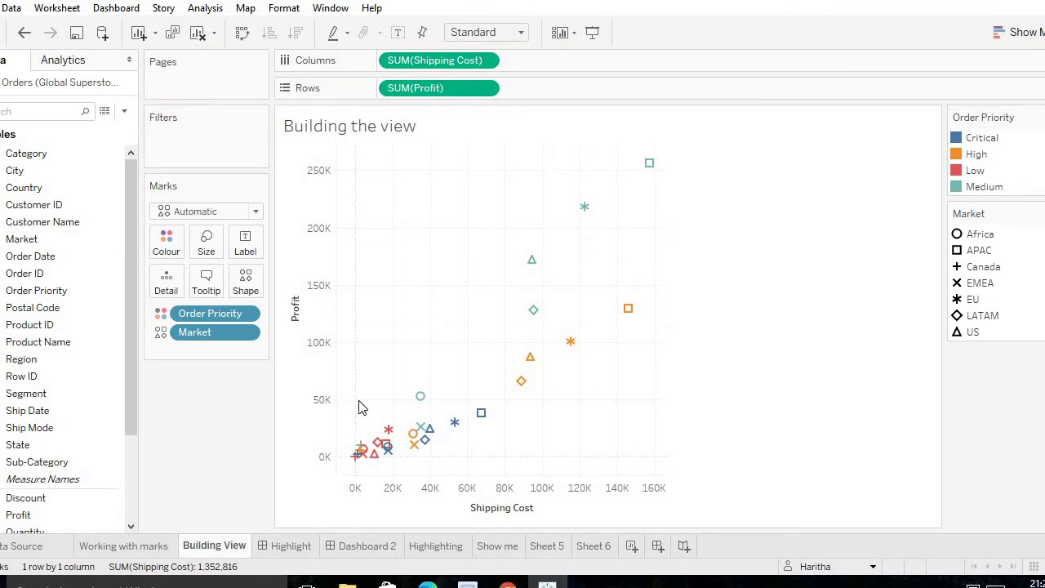
Inspect the details of the High priority LATAM mark, clear the selection and switch to the Tableau tutorial in the browser.
mouse_move(414, 447)
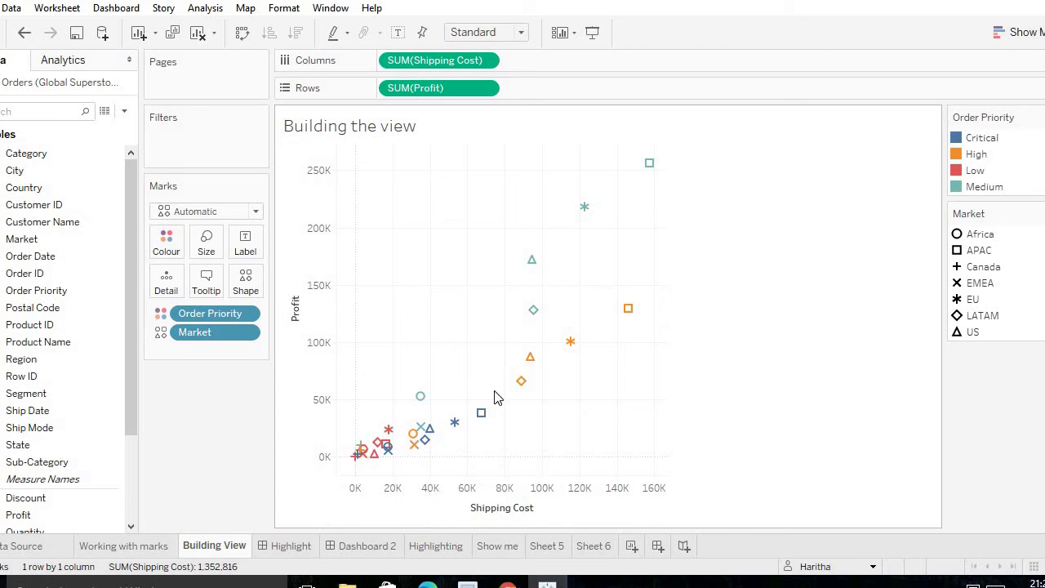
click(520, 382)
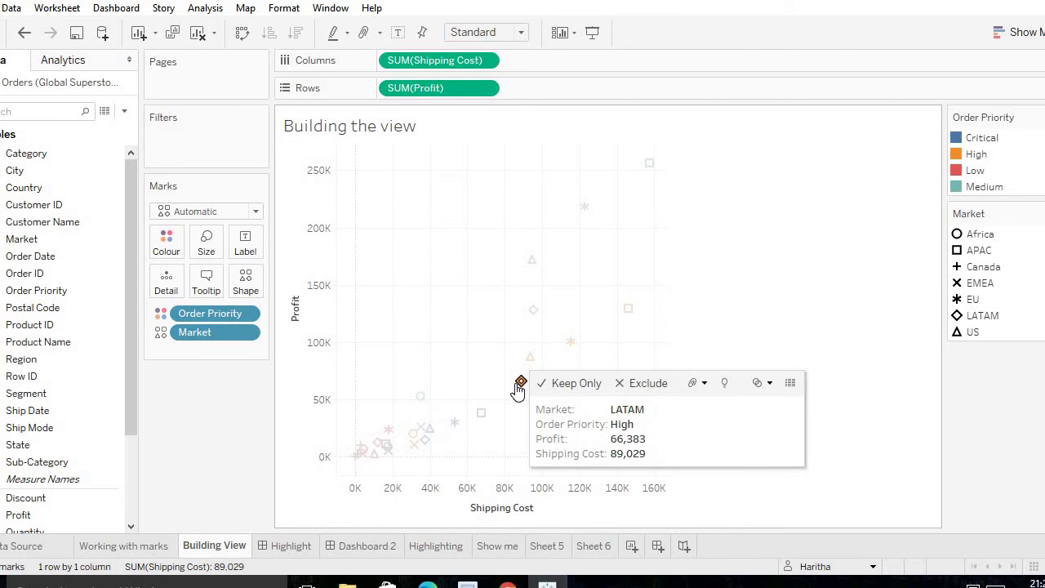
click(467, 375)
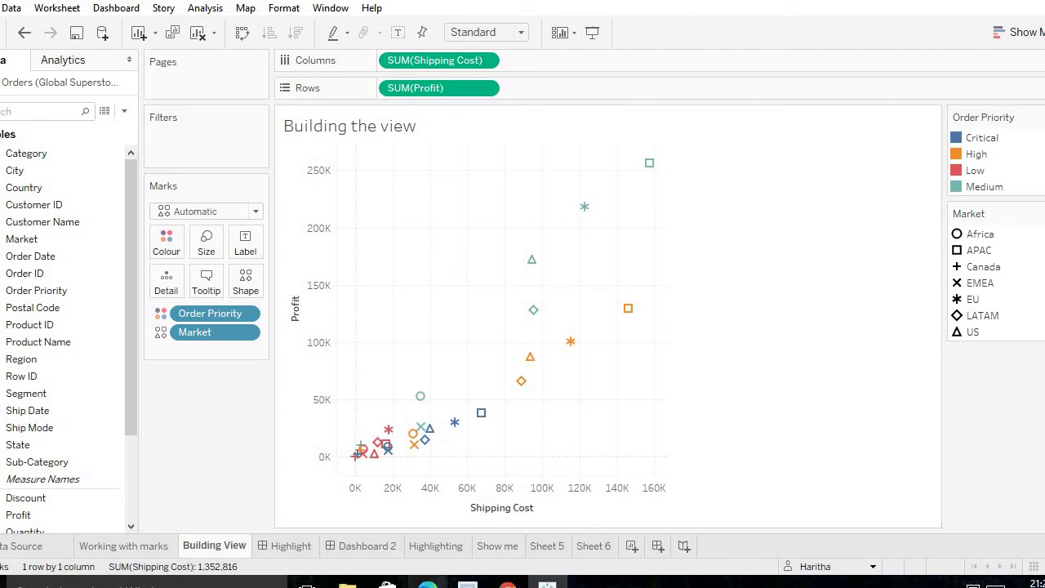
key(alt+Tab)
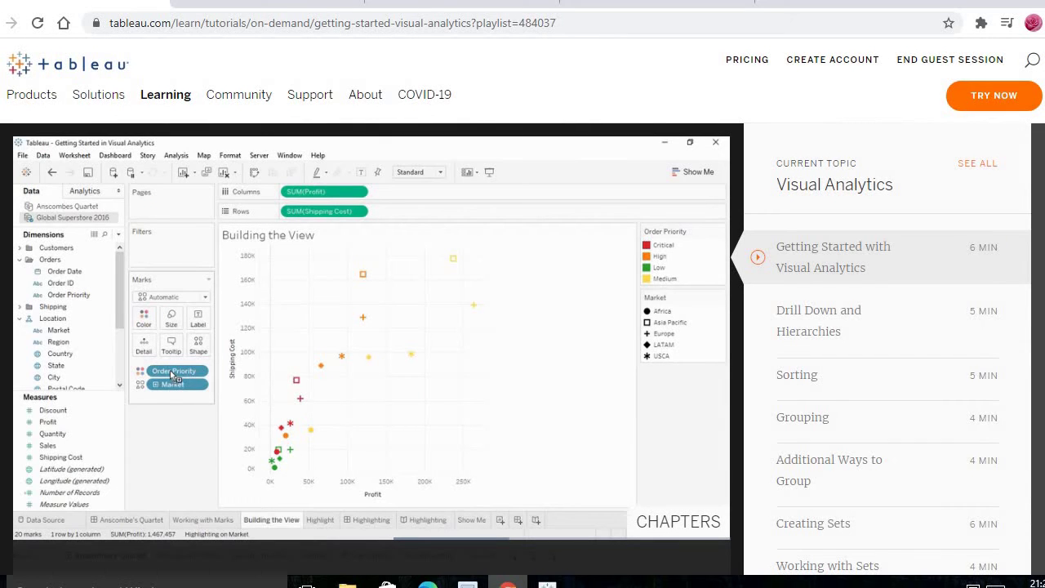
Return to Tableau and add Country as a detail to the scatter plot marks.
mouse_move(547, 582)
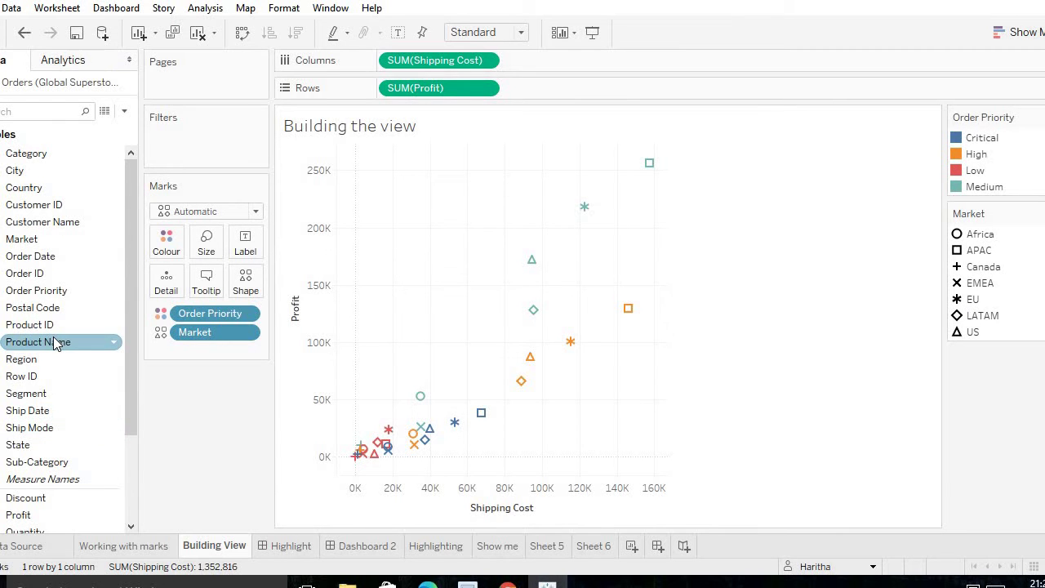
scroll(55, 342, down, 1)
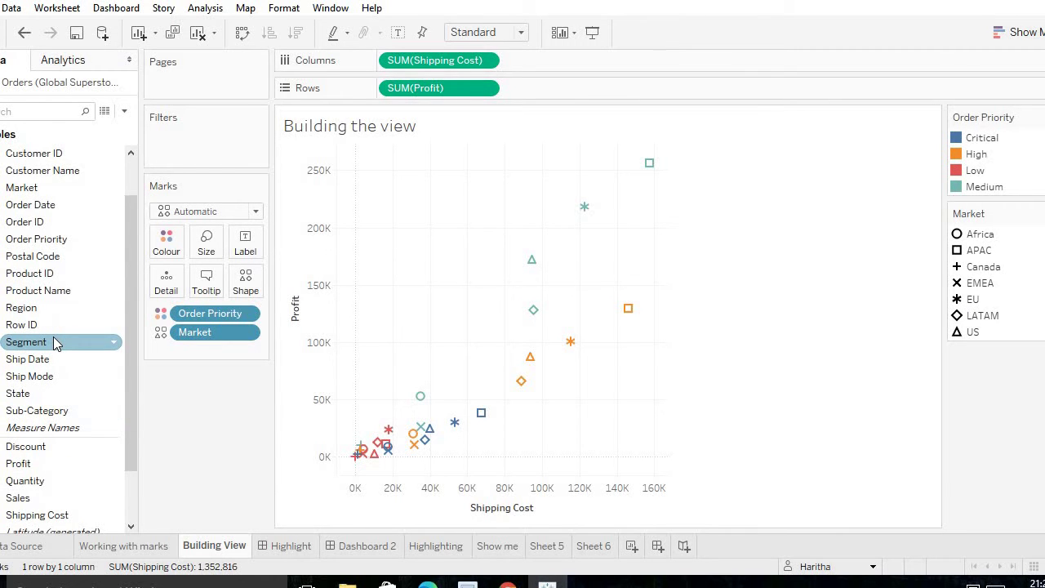
scroll(54, 342, up, 1)
drag(36, 188, 166, 281)
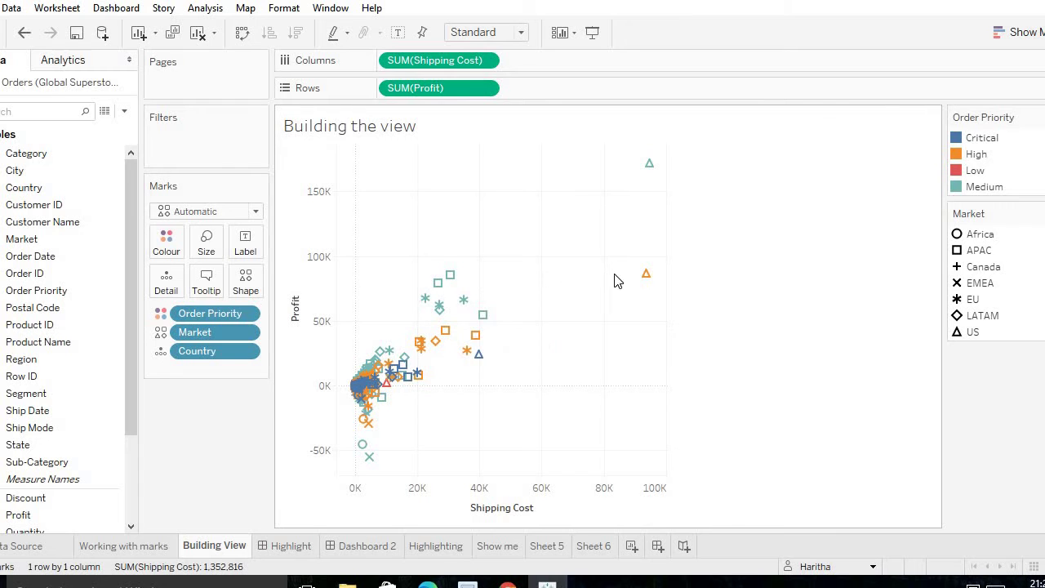
Inspect the details of the High priority United States mark and check the tutorial video in the browser.
click(644, 279)
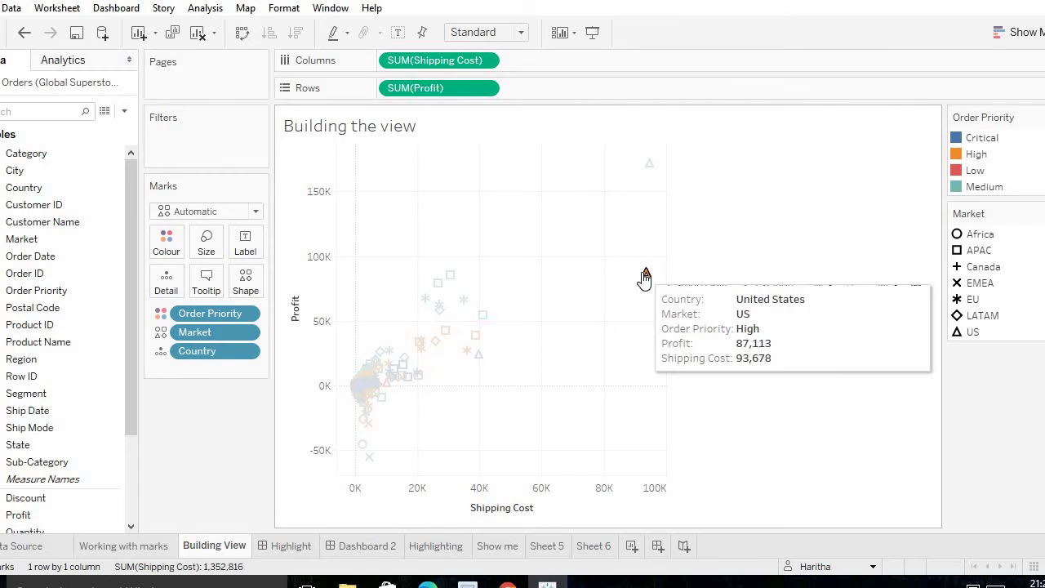
click(644, 278)
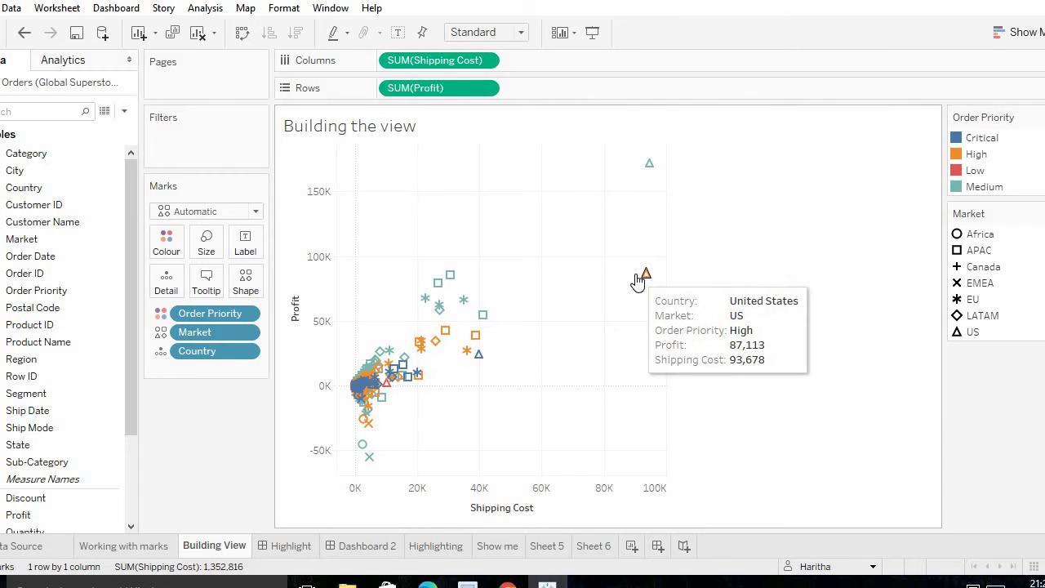
key(alt+Tab)
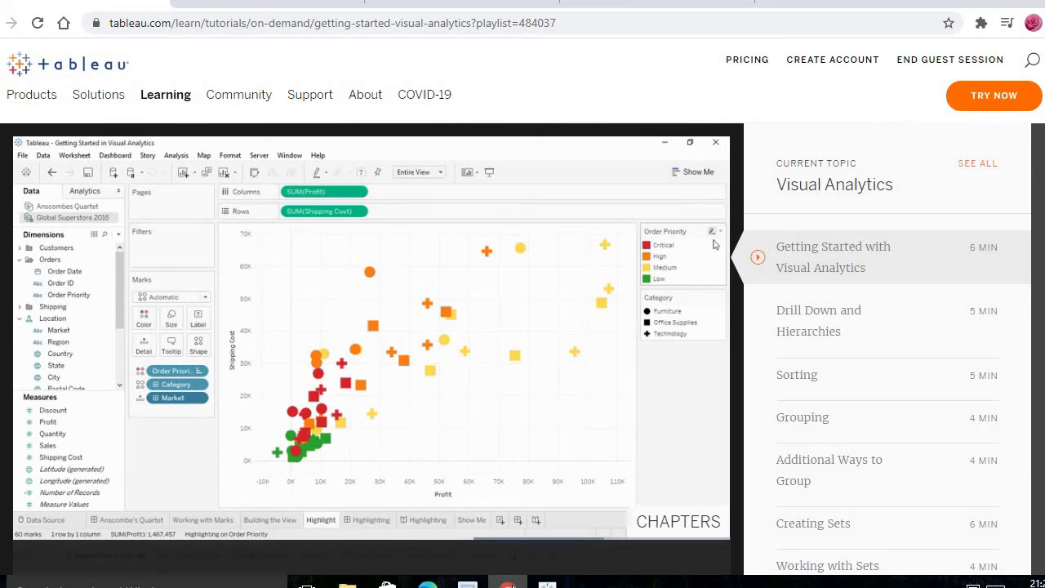
key(alt+Tab)
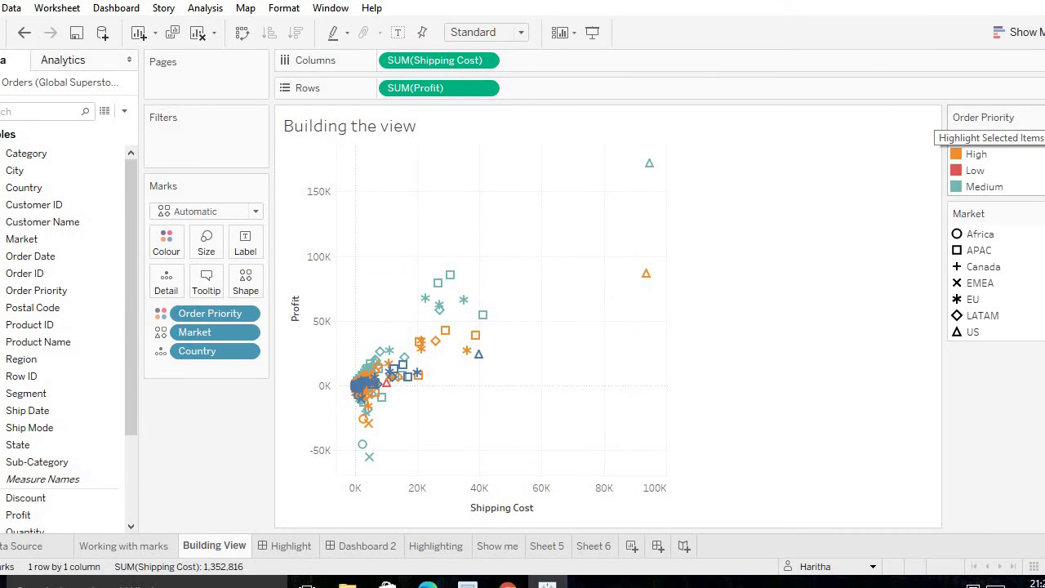
Keep only the Critical order priority in the scatter plot, and exclude Critical from the filtered view.
click(982, 138)
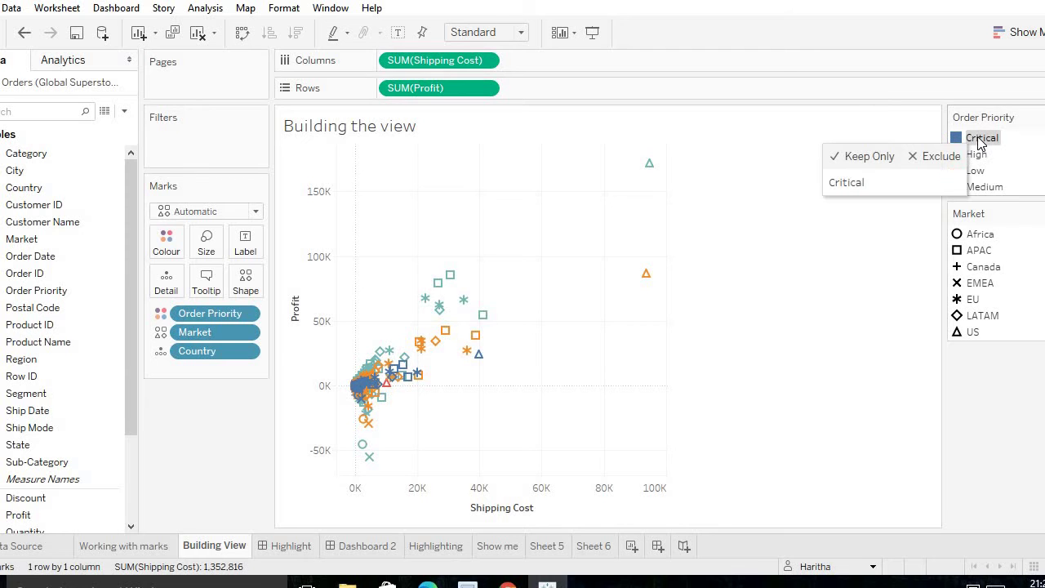
click(869, 159)
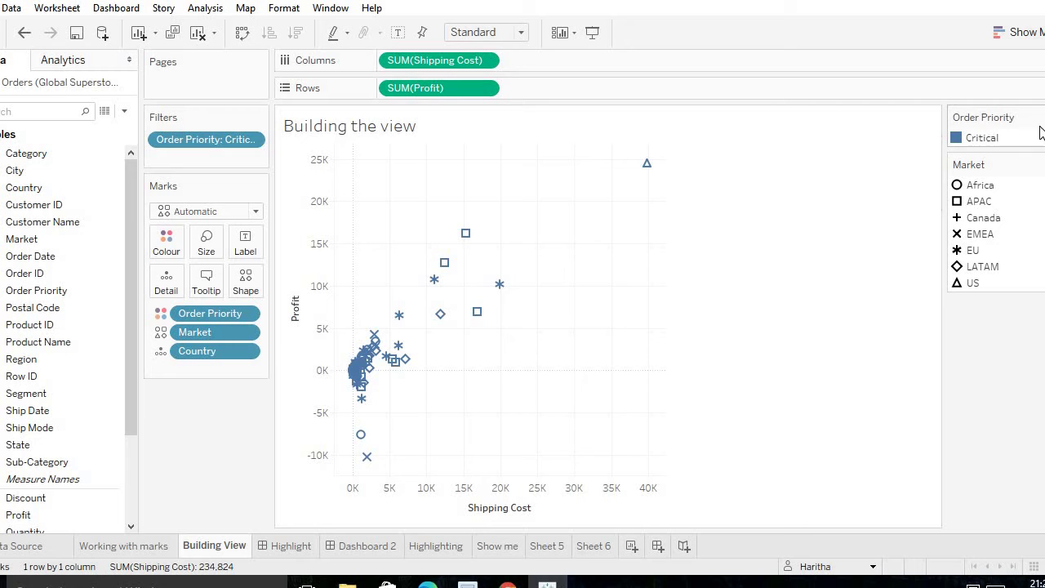
click(996, 142)
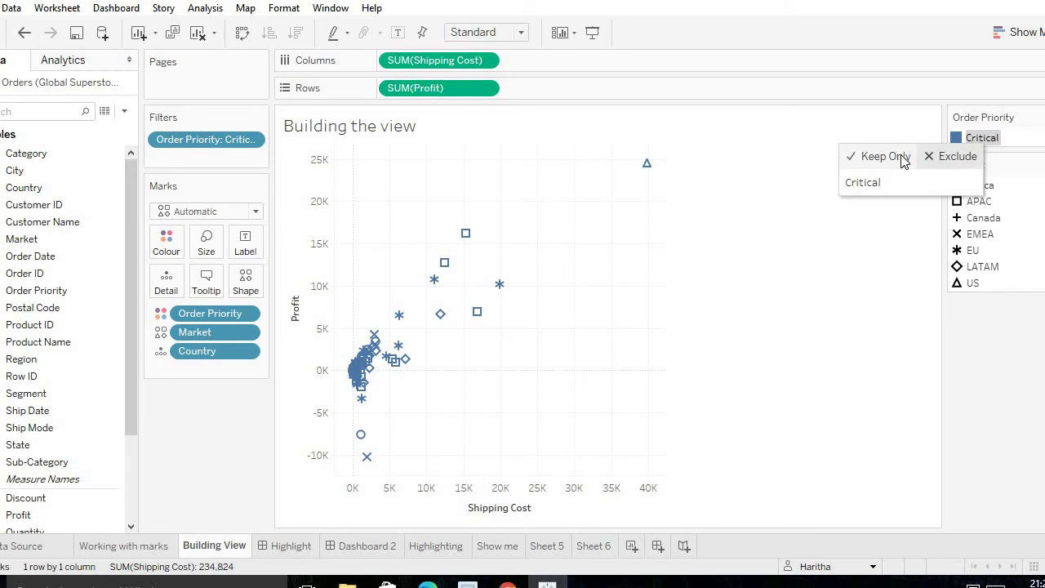
click(934, 161)
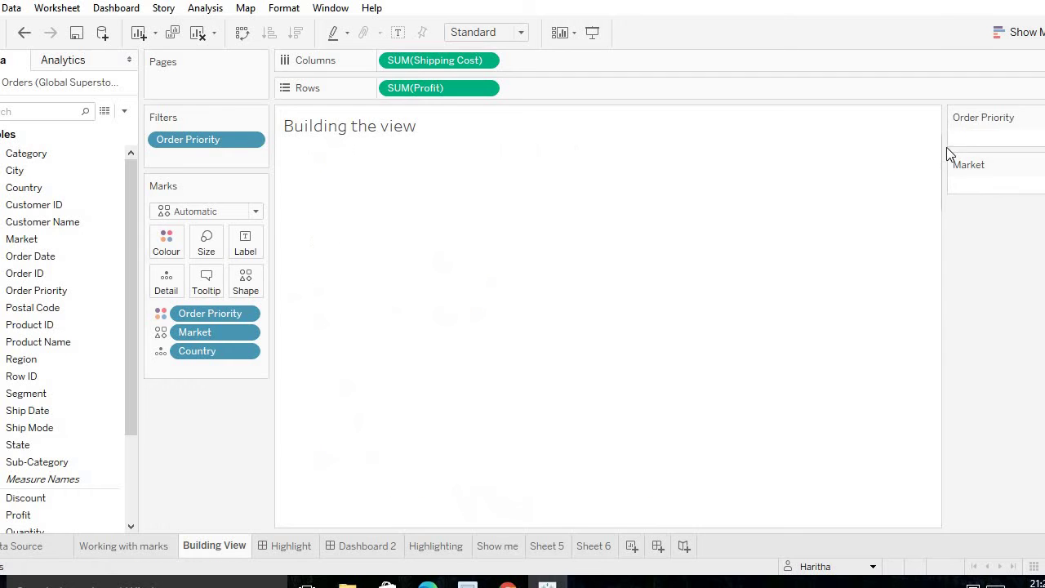
Turn on highlighting of selected items for the Order Priority legend and look at the legend's options.
click(1030, 117)
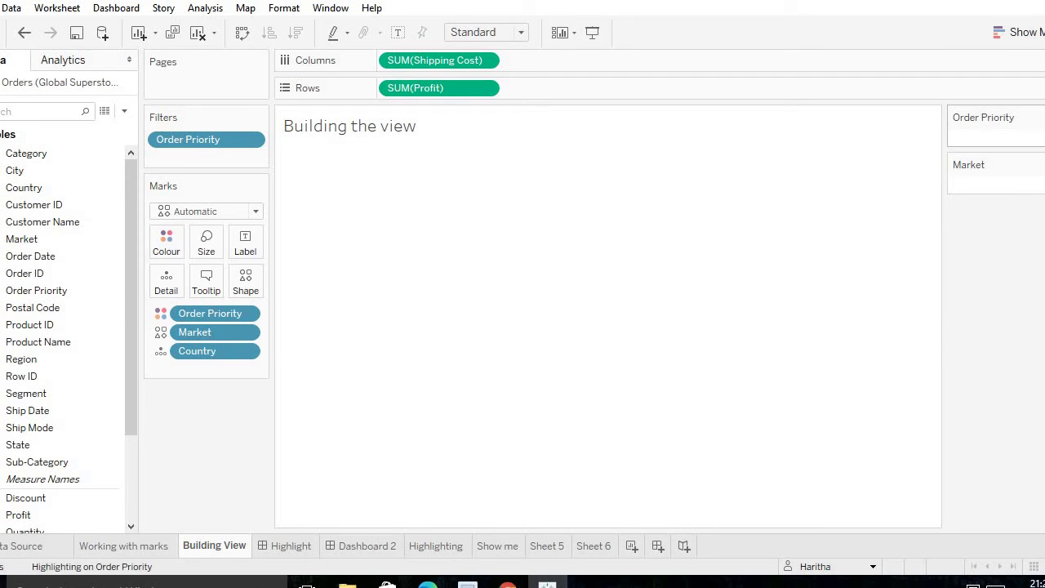
click(1035, 117)
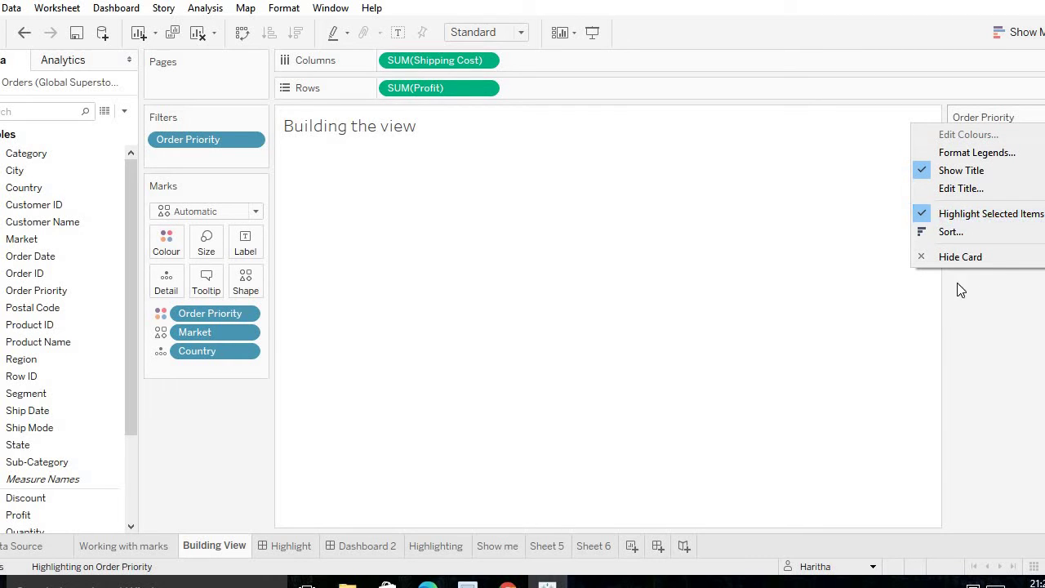
click(865, 291)
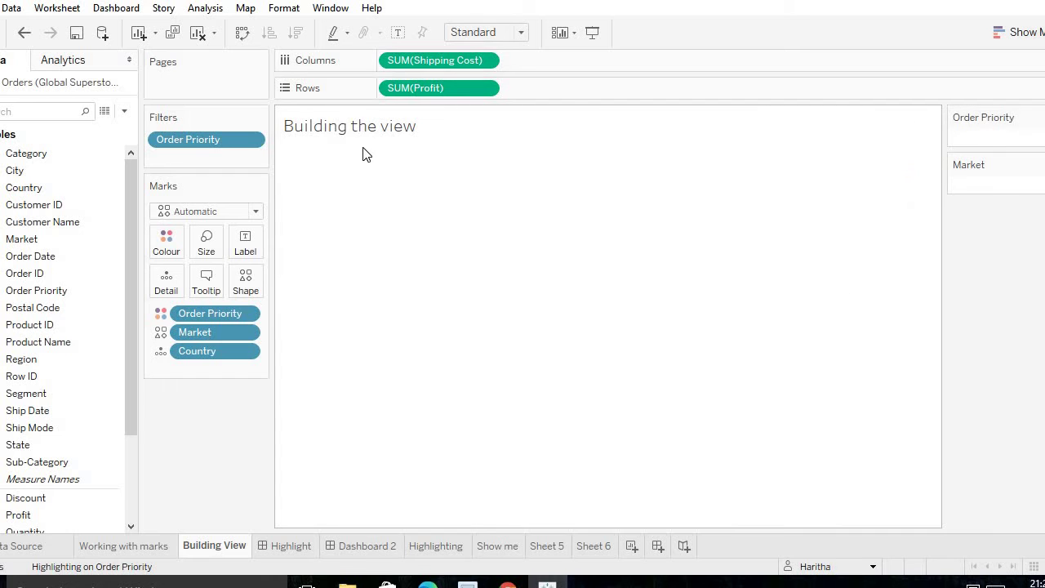
Edit the Order Priority filter to include all values: Critical, High, Low and Medium.
right_click(226, 138)
click(249, 151)
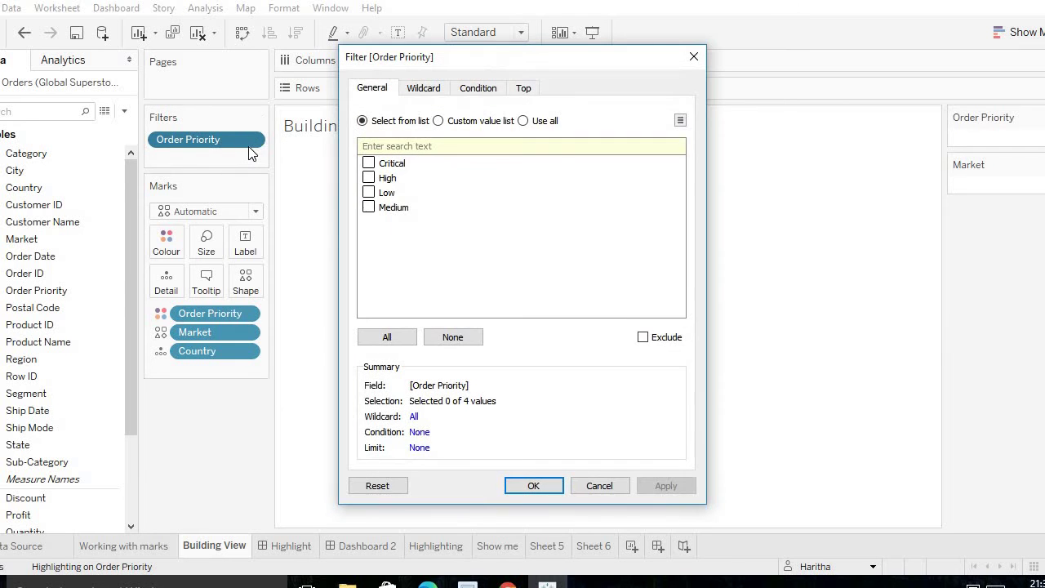
click(374, 164)
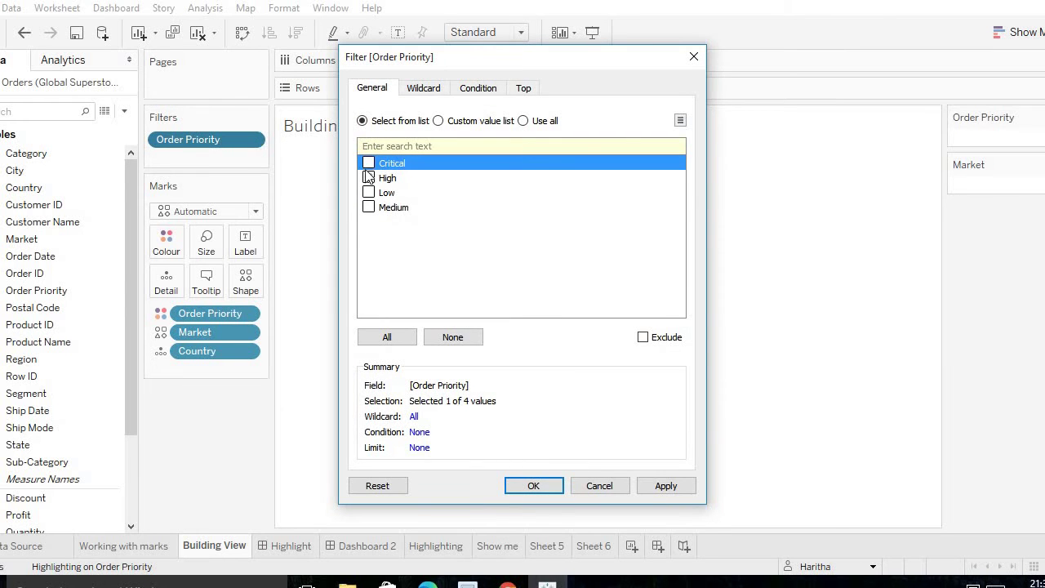
click(408, 336)
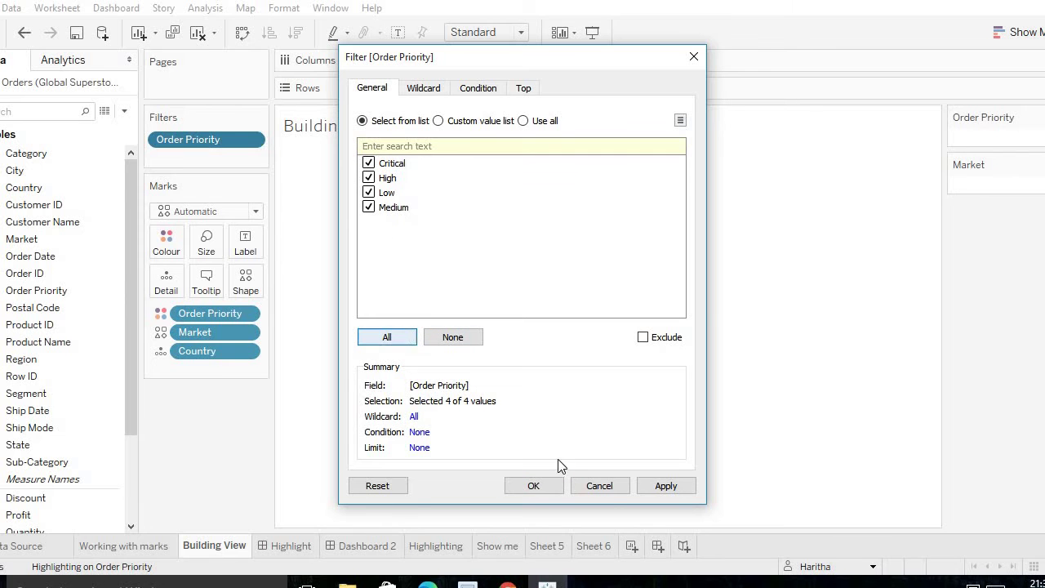
click(663, 489)
click(534, 484)
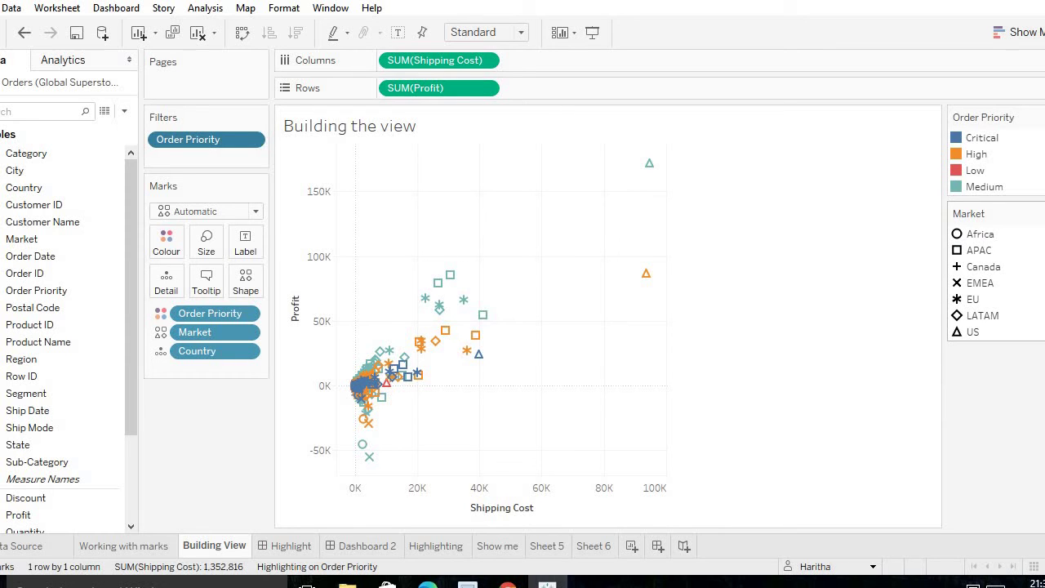
Turn on highlighting of selected items for the Market legend and highlight the Africa marks.
click(1043, 214)
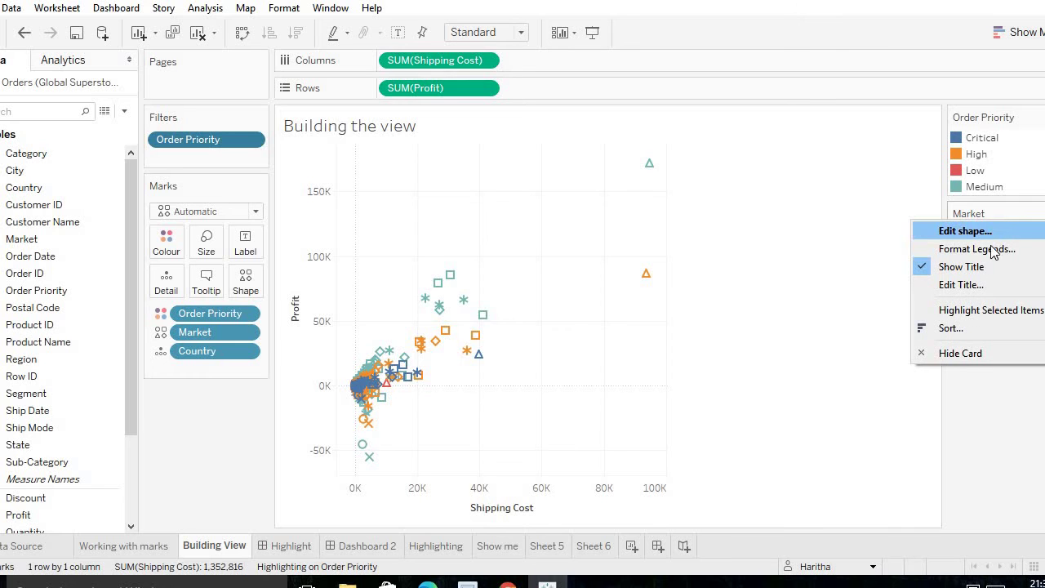
click(981, 309)
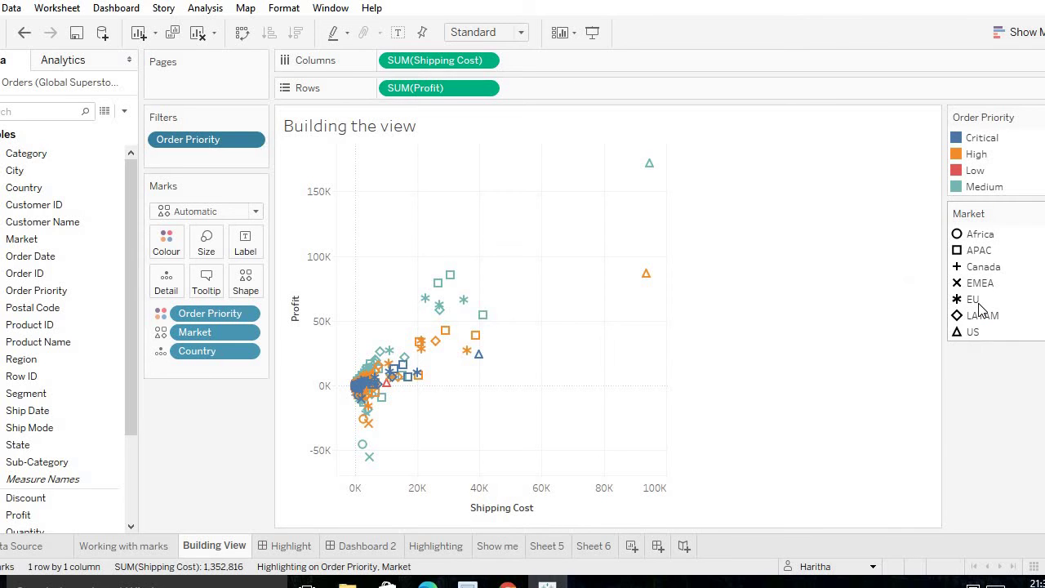
click(991, 239)
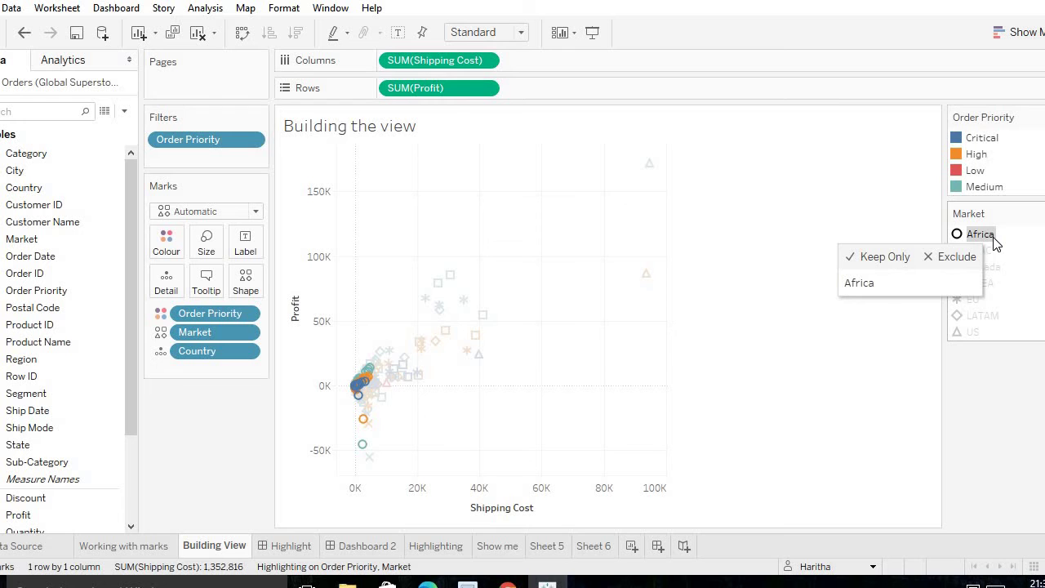
mouse_move(359, 386)
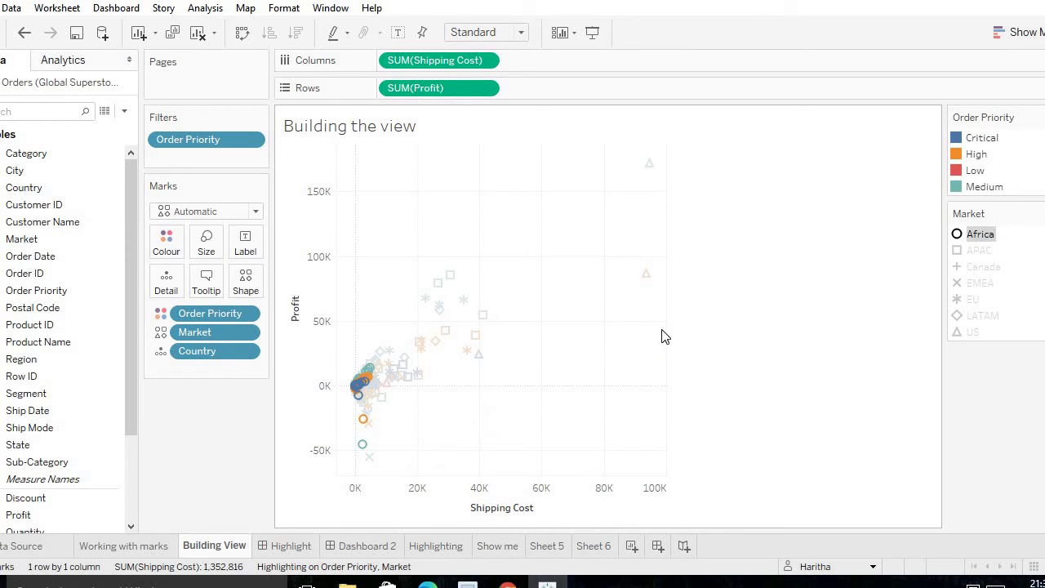
Open Dashboard 2 and place the Working with marks sheet beside the Highlight chart, above Sheet 5.
click(364, 546)
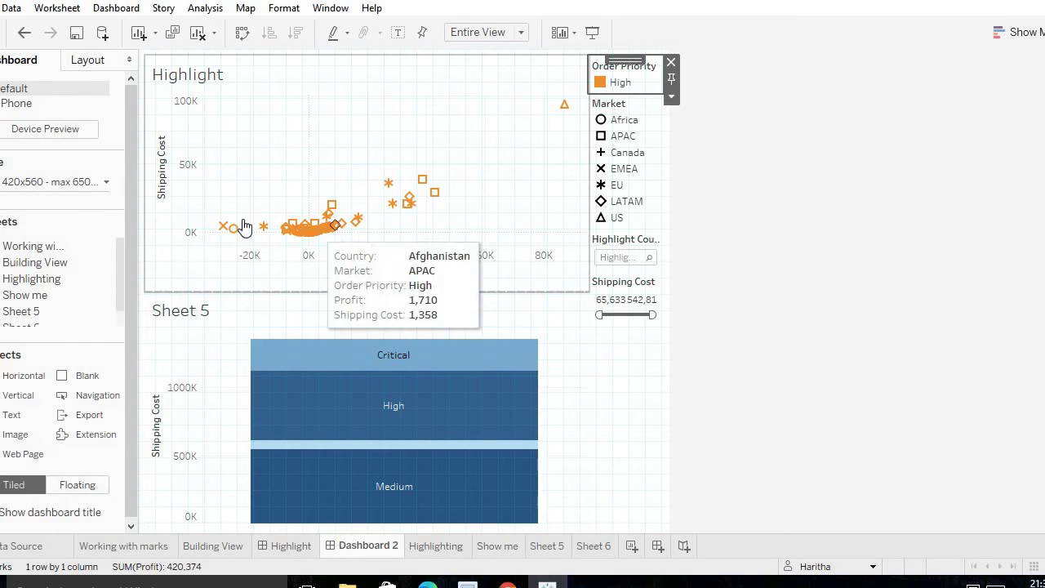
mouse_move(43, 248)
drag(41, 247, 311, 205)
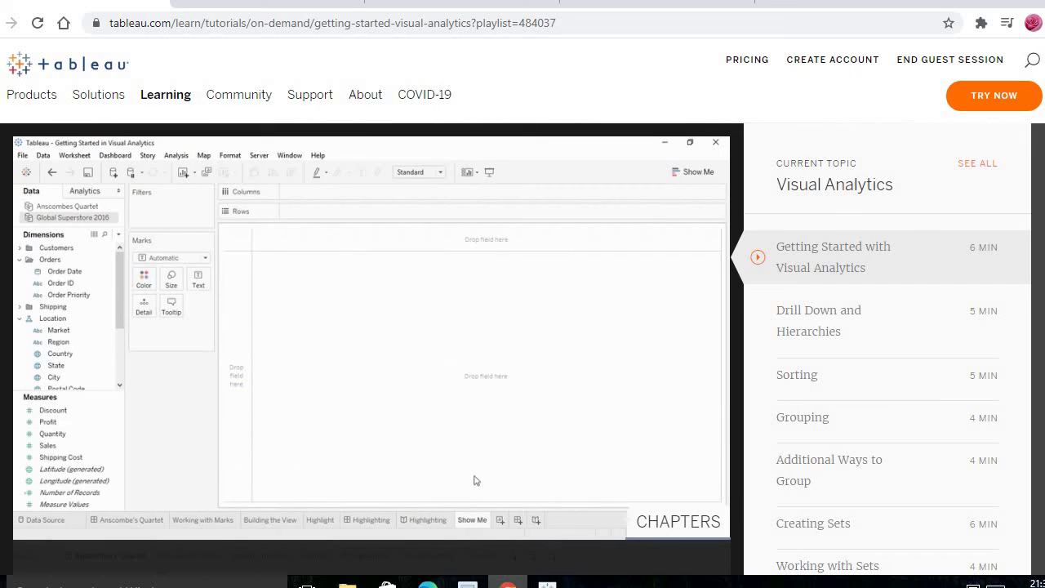
Switch back to Tableau and change Sheet 6's yearly sales line chart to a treemap.
click(547, 584)
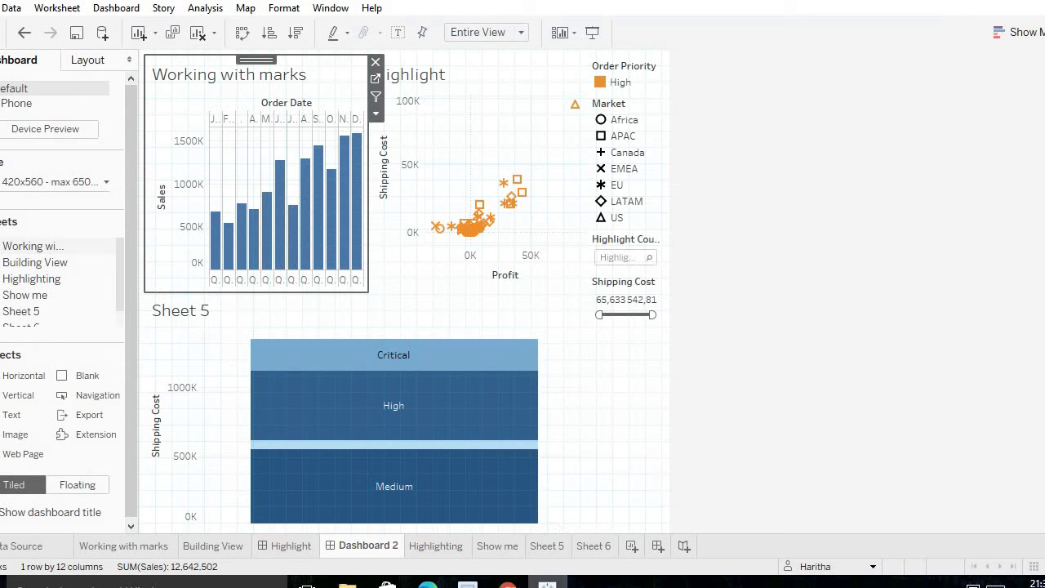
click(592, 547)
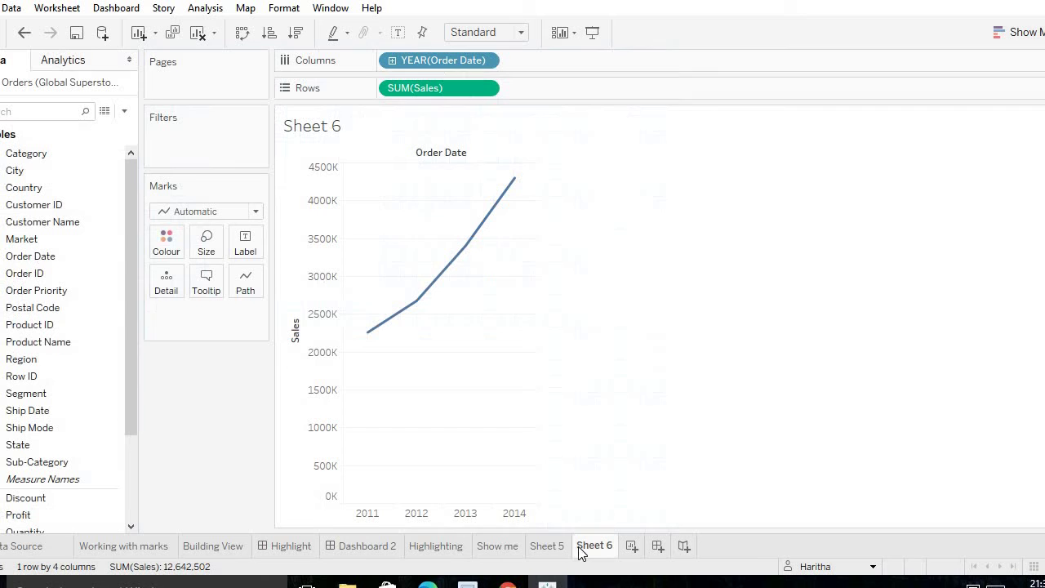
click(1020, 33)
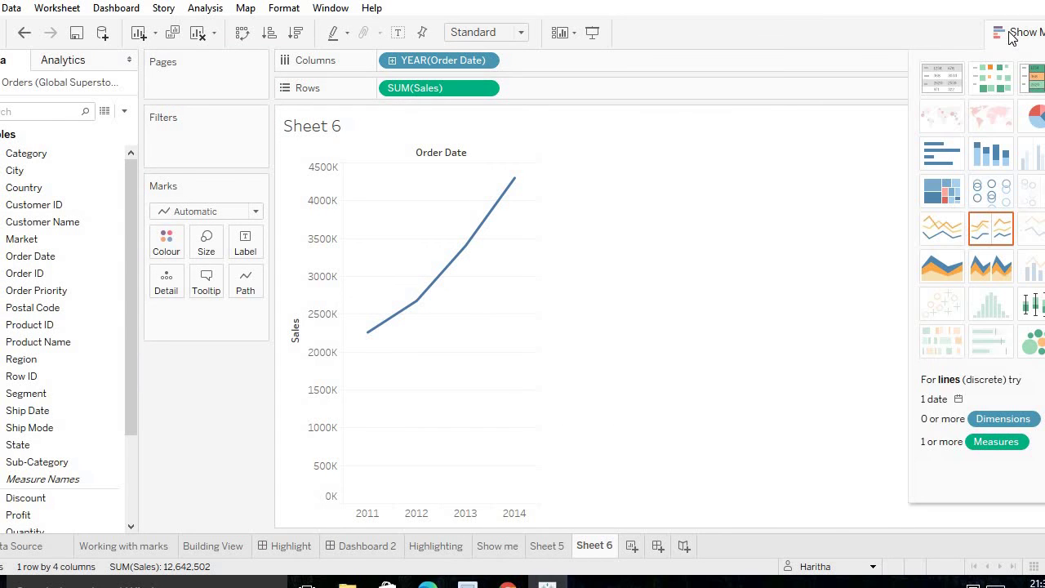
click(947, 197)
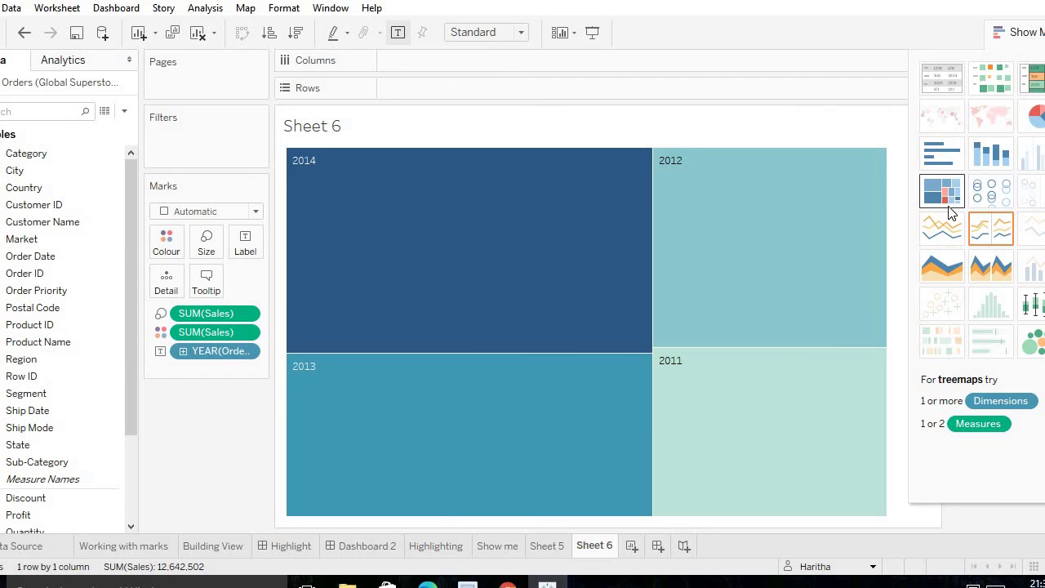
Try Sheet 6's yearly sales as continuous lines, discrete lines, circle views, stacked bars and a pie chart.
click(942, 231)
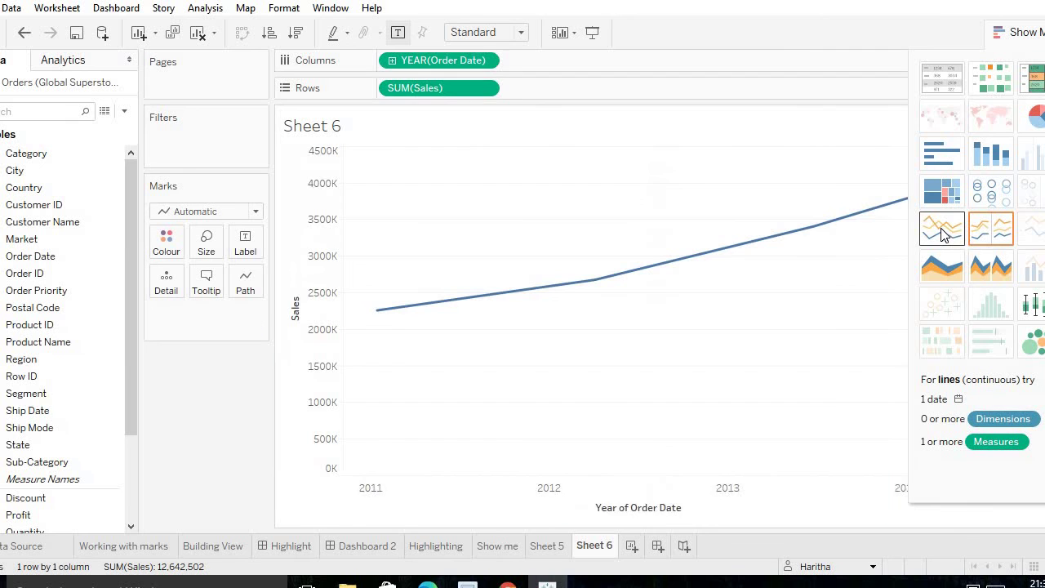
click(991, 231)
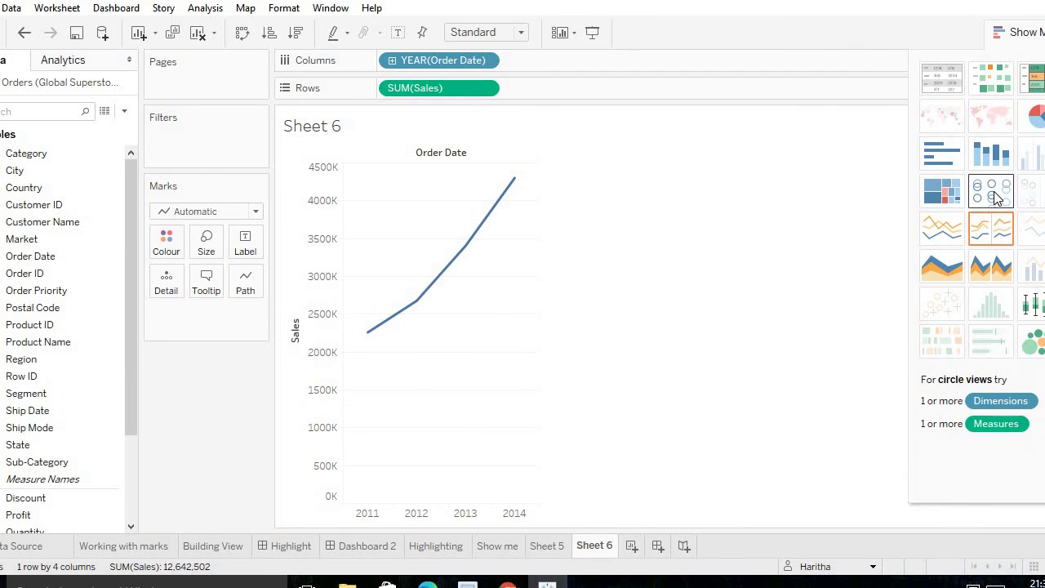
click(995, 197)
click(989, 161)
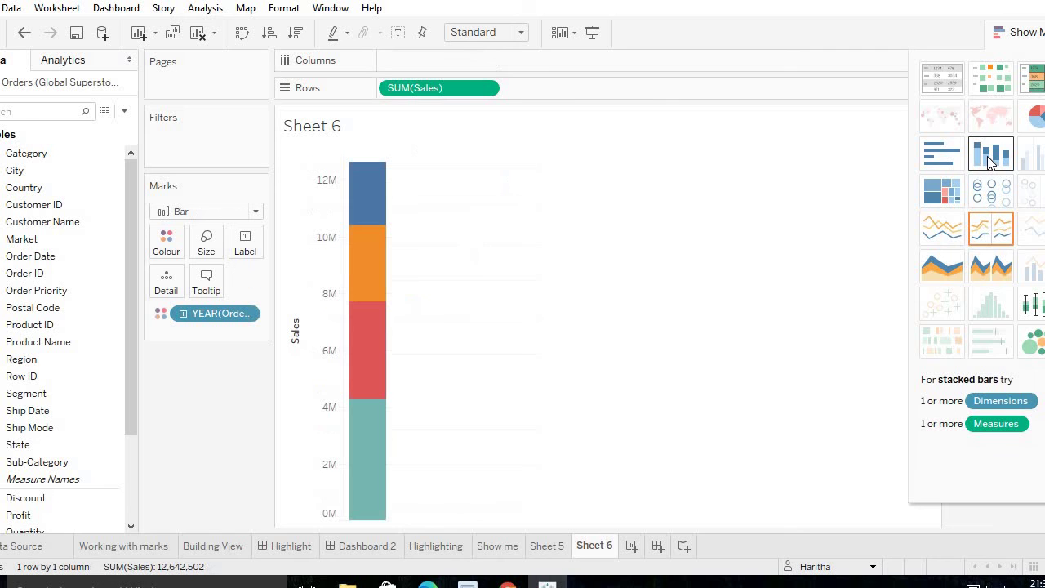
click(1032, 115)
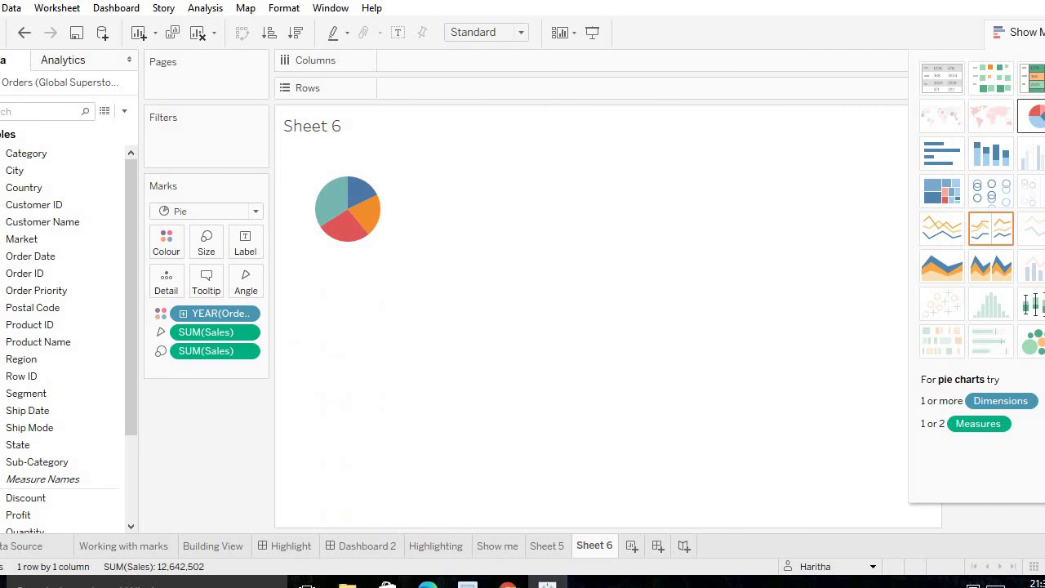
mouse_move(347, 229)
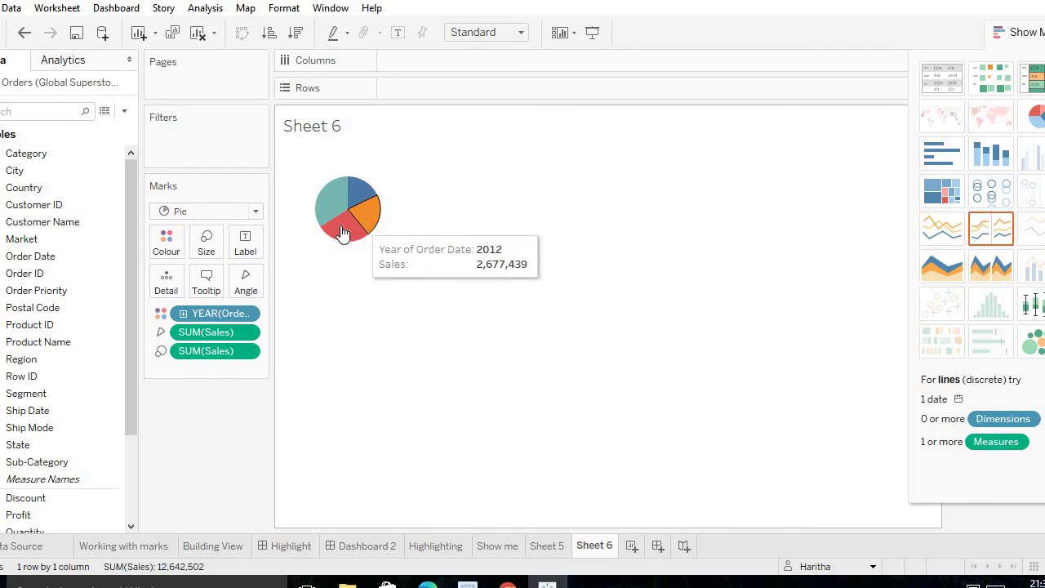
Try the yearly sales as a heat map, treemap and horizontal bars, ending on discrete lines.
click(1003, 86)
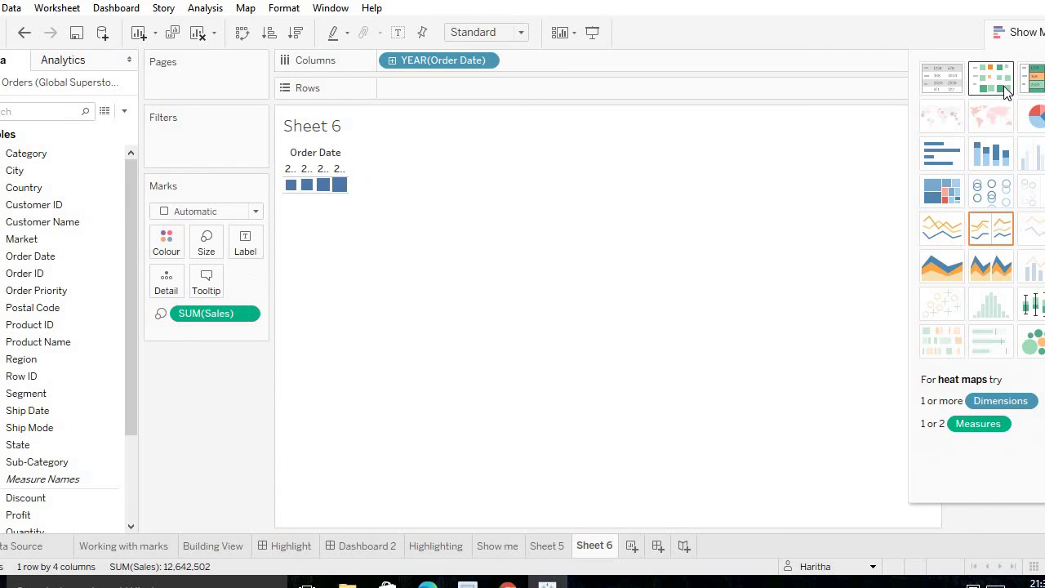
click(942, 191)
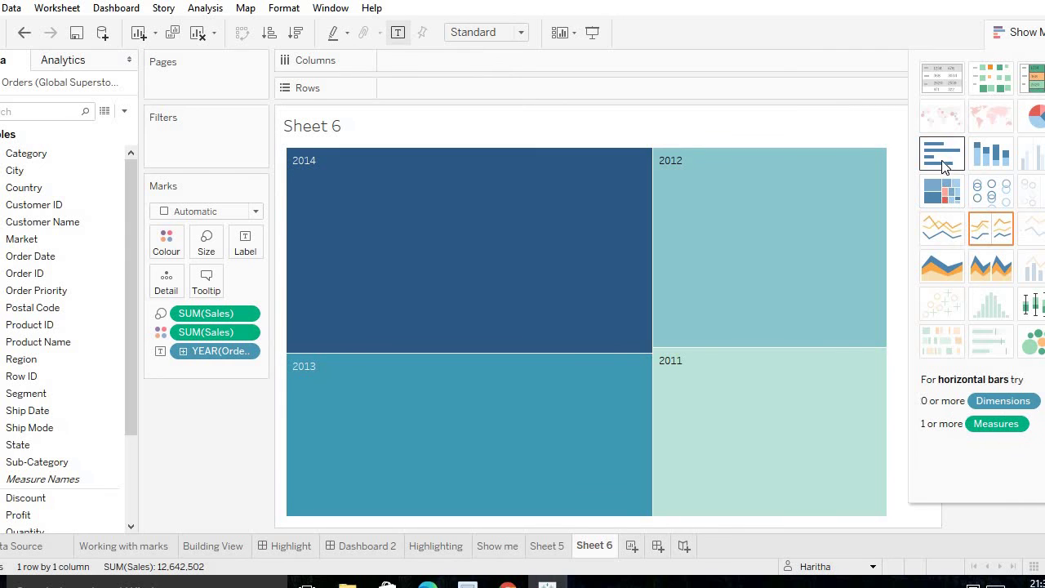
click(943, 158)
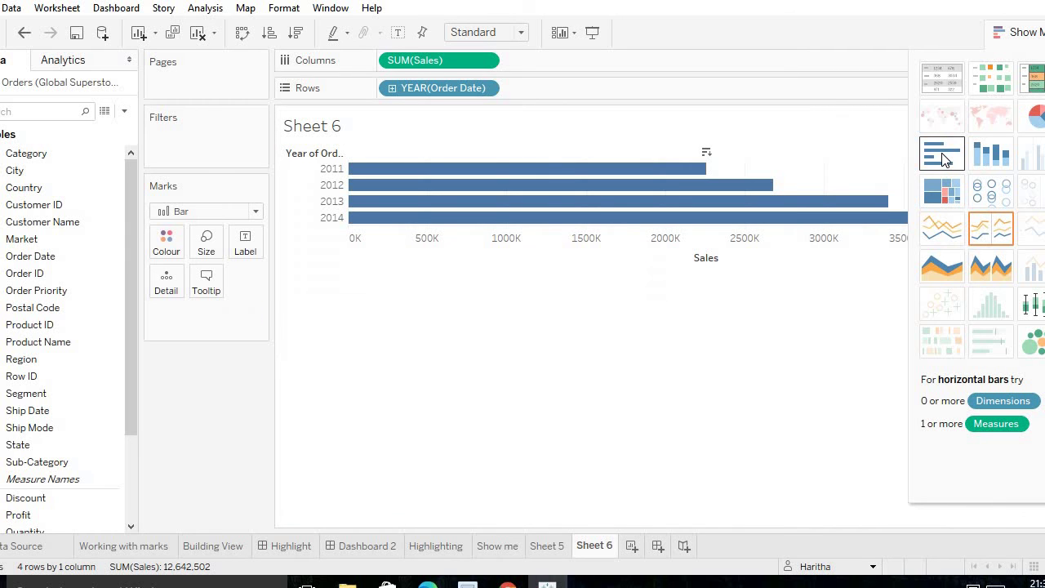
click(986, 231)
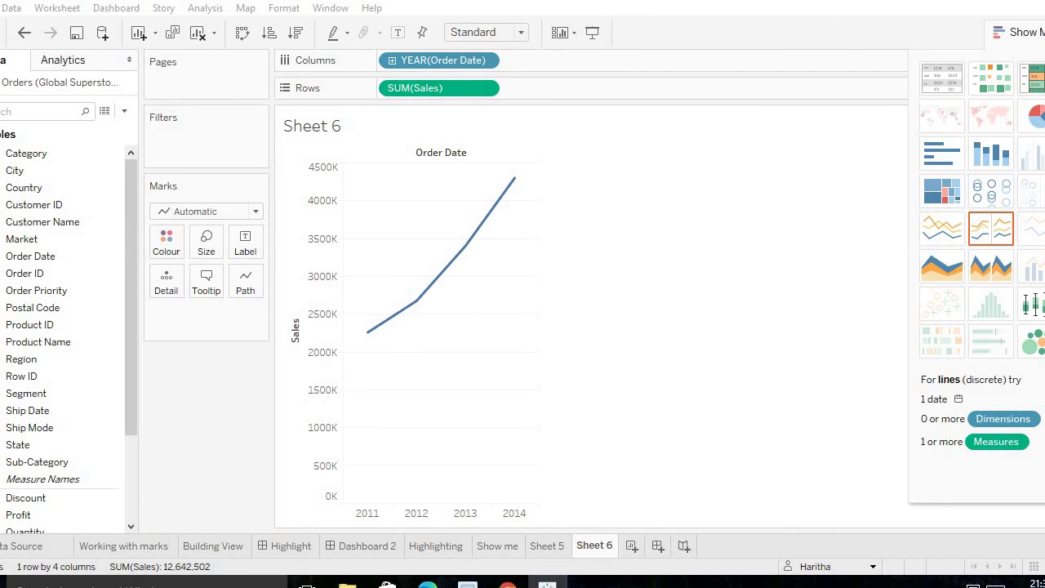
Change Sheet 6's chart to packed bubbles and add the Shipping Cost measure to Rows.
click(1031, 342)
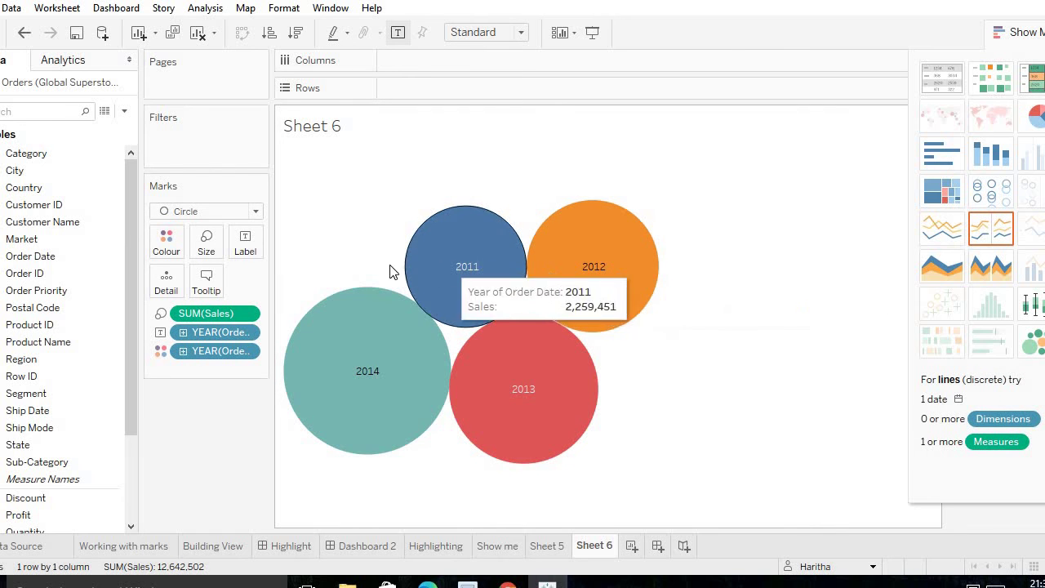
mouse_move(365, 338)
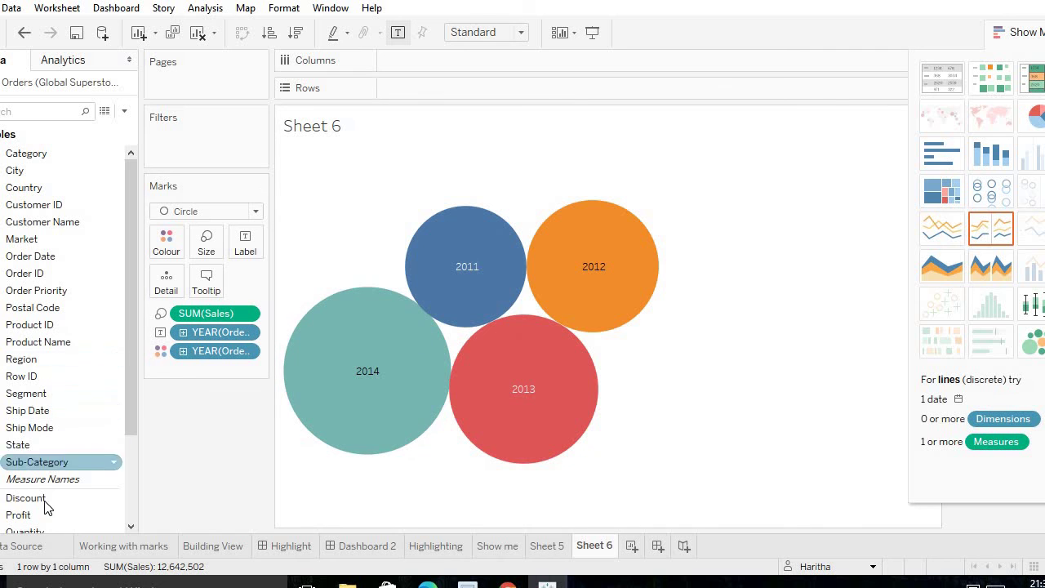
scroll(132, 429, down, 5)
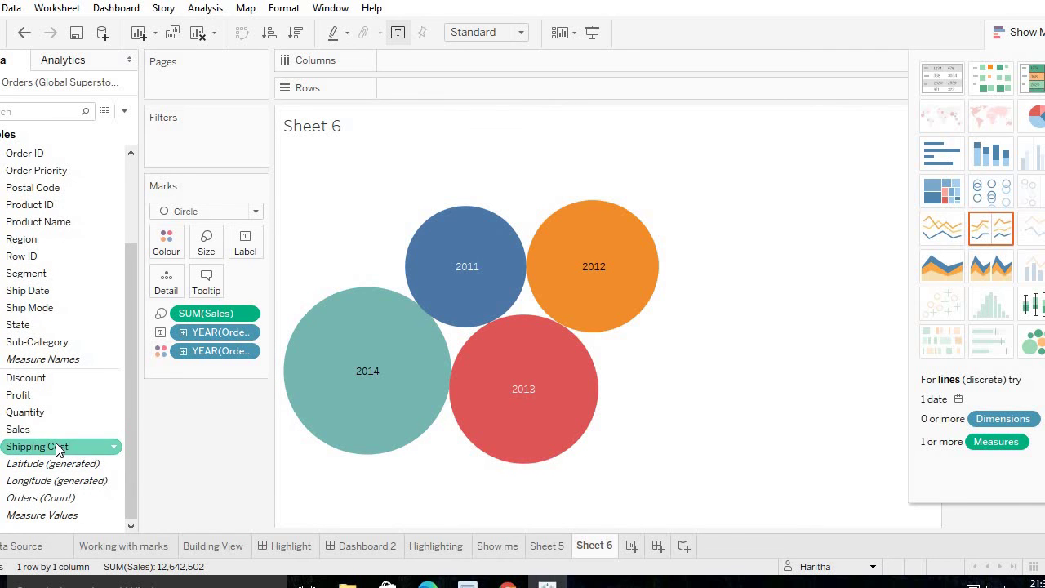
drag(55, 443, 424, 90)
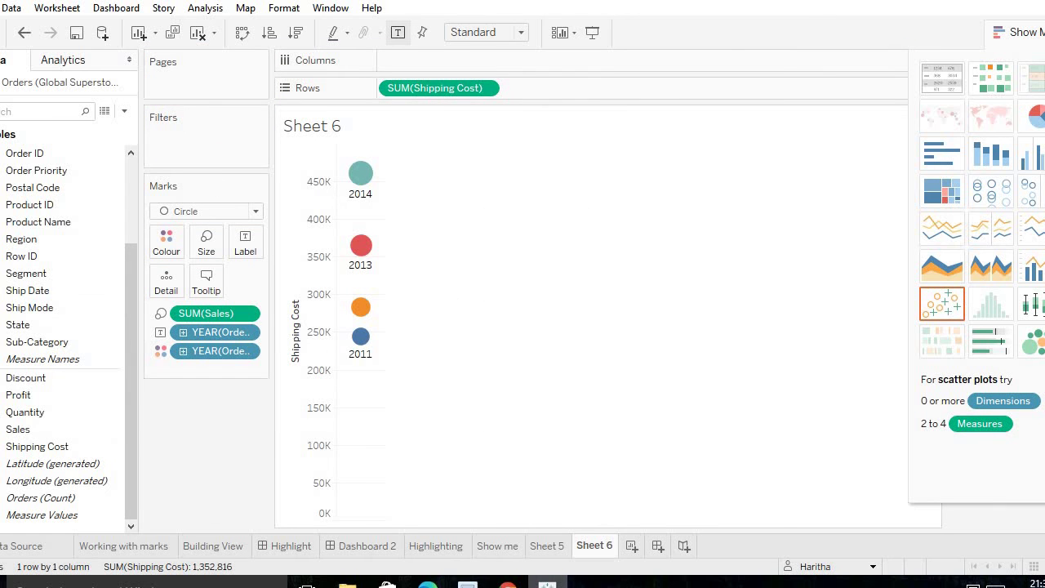
mouse_move(507, 584)
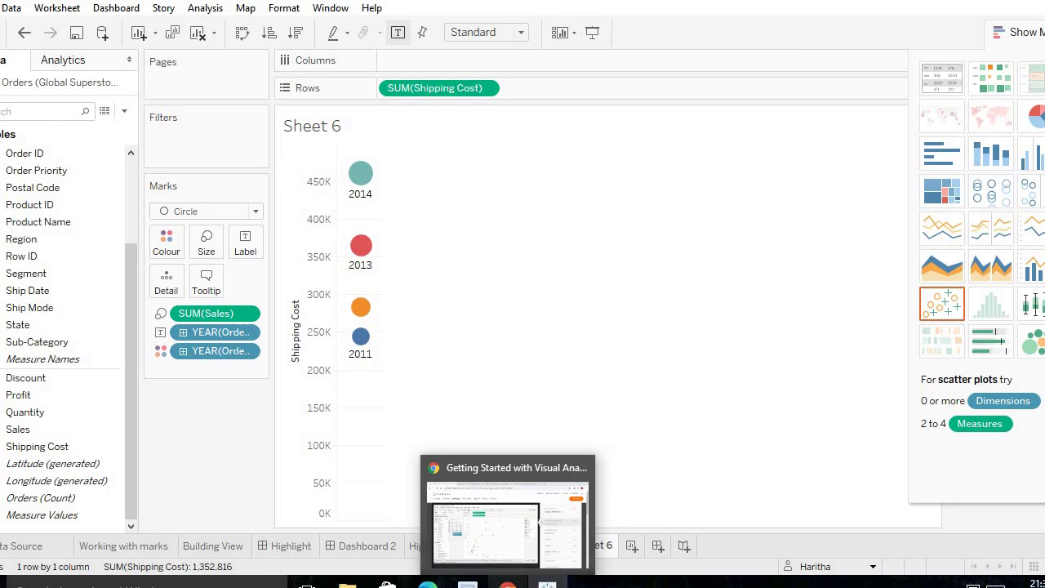